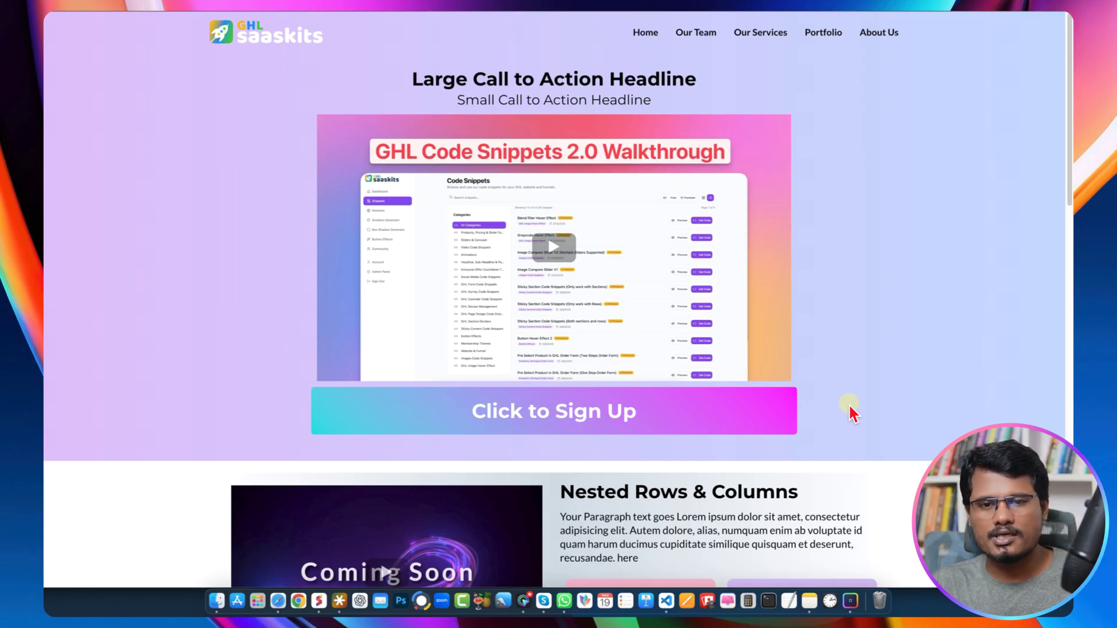
Step: Review the published page, then return to the page editor and scroll through the Nested Rows section
scroll(879, 396, down, 6)
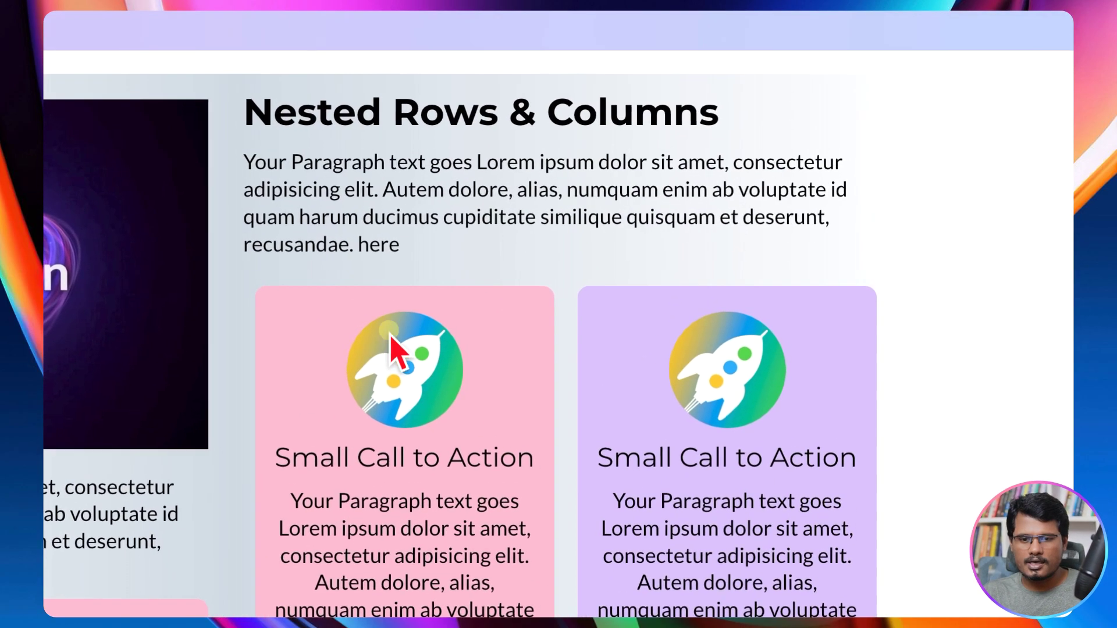
scroll(476, 527, down, 1)
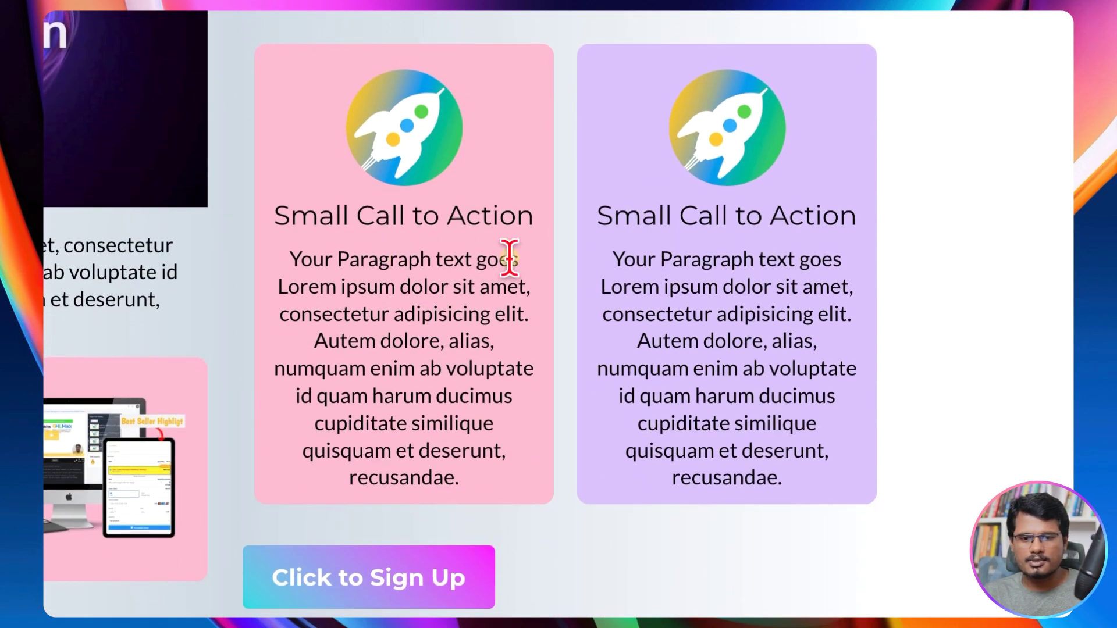
scroll(510, 258, up, 1)
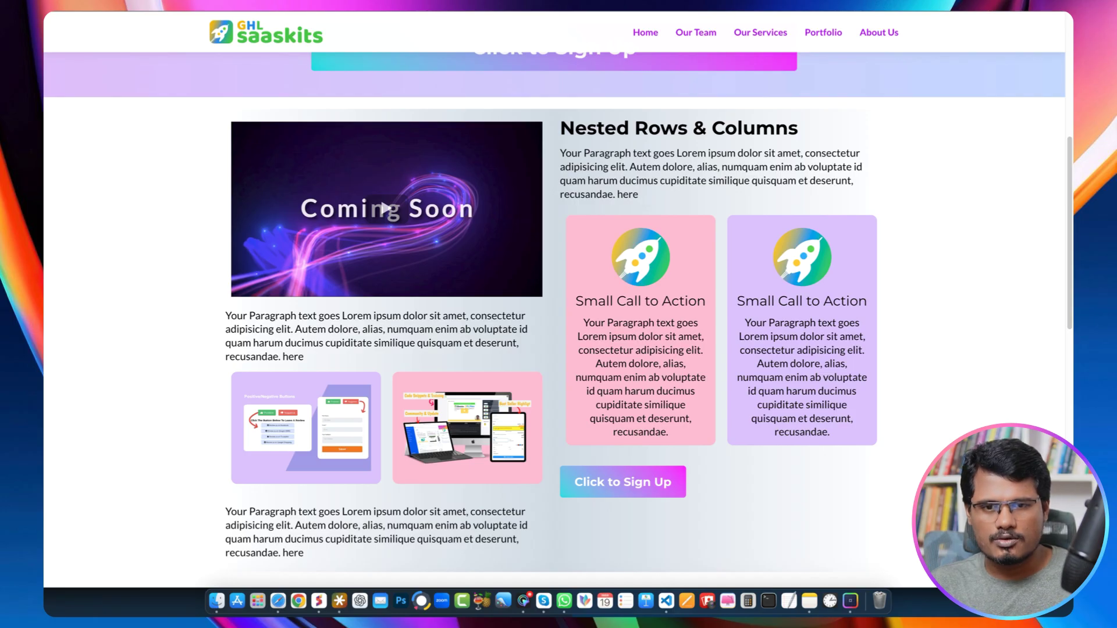
key(super+w)
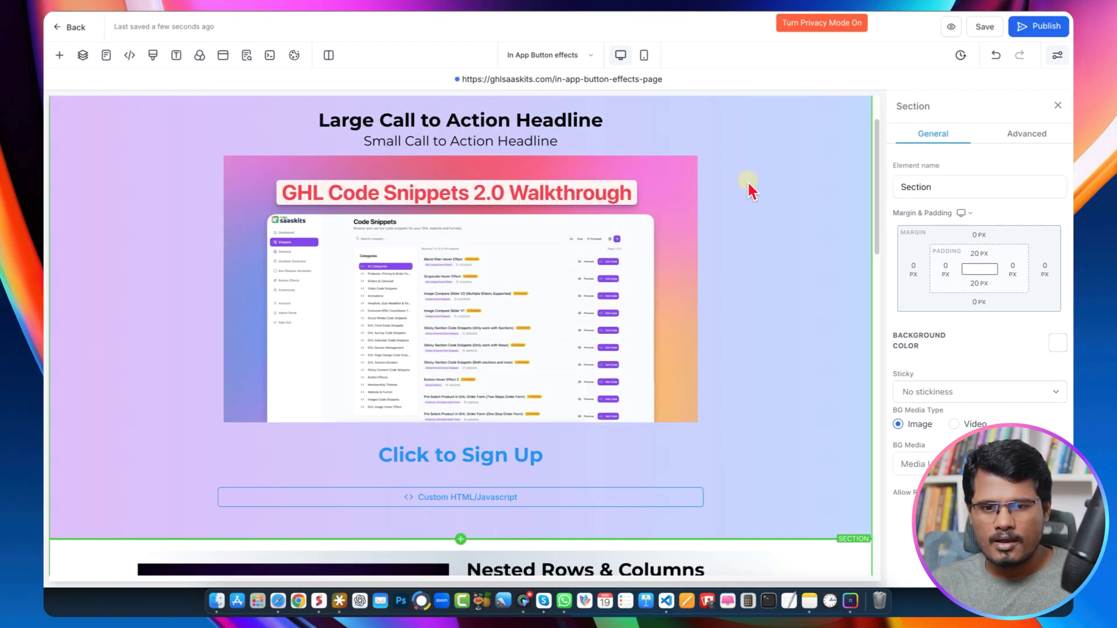
scroll(492, 462, down, 3)
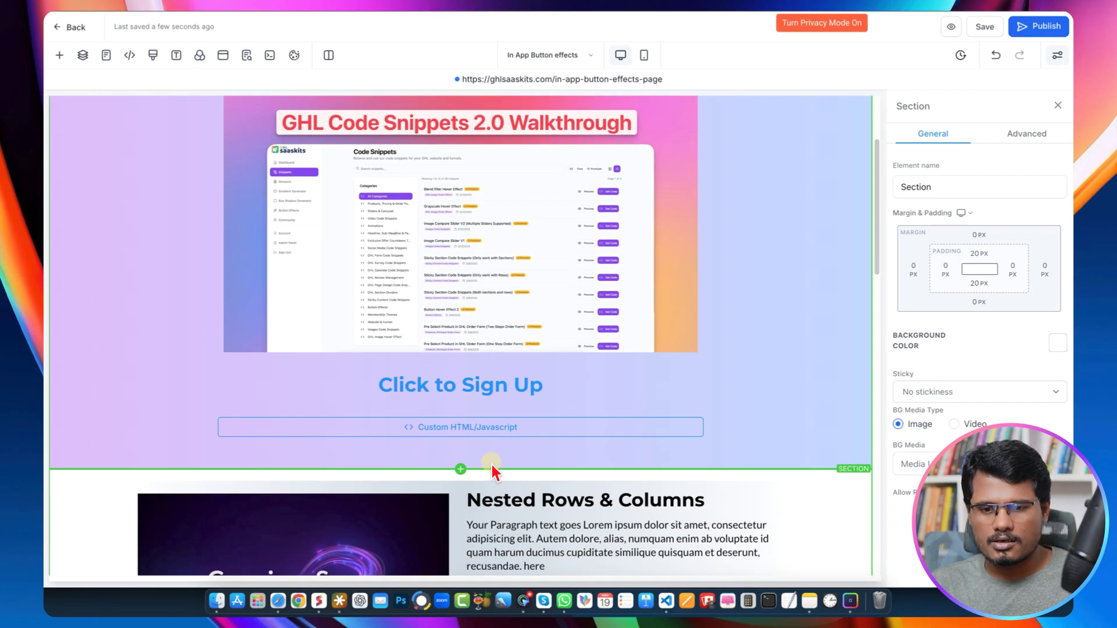
scroll(495, 450, down, 4)
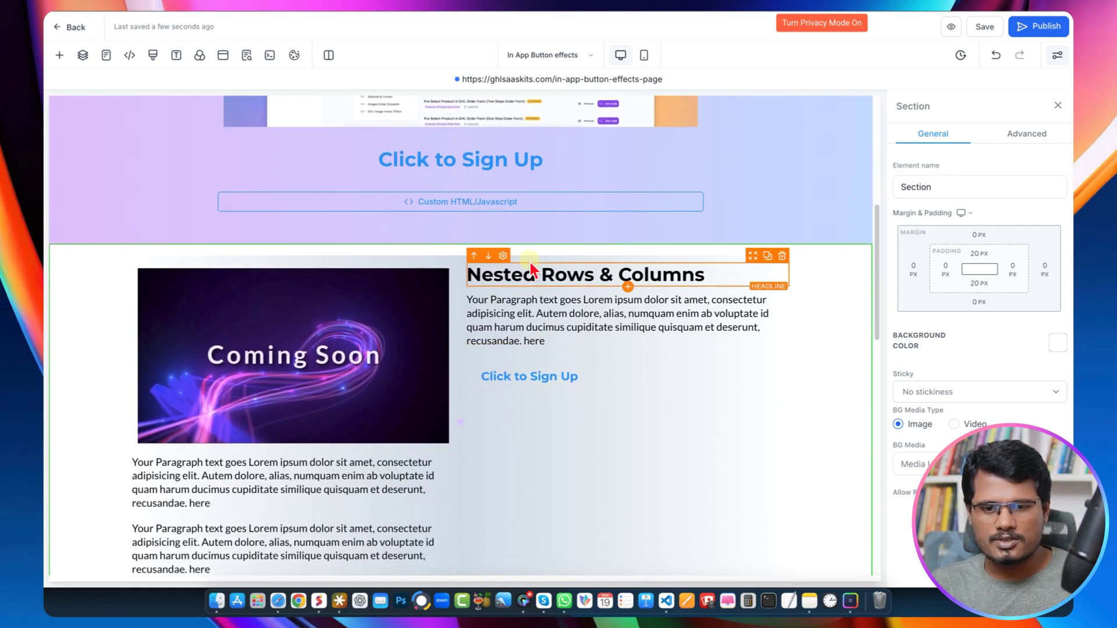
scroll(516, 260, down, 1)
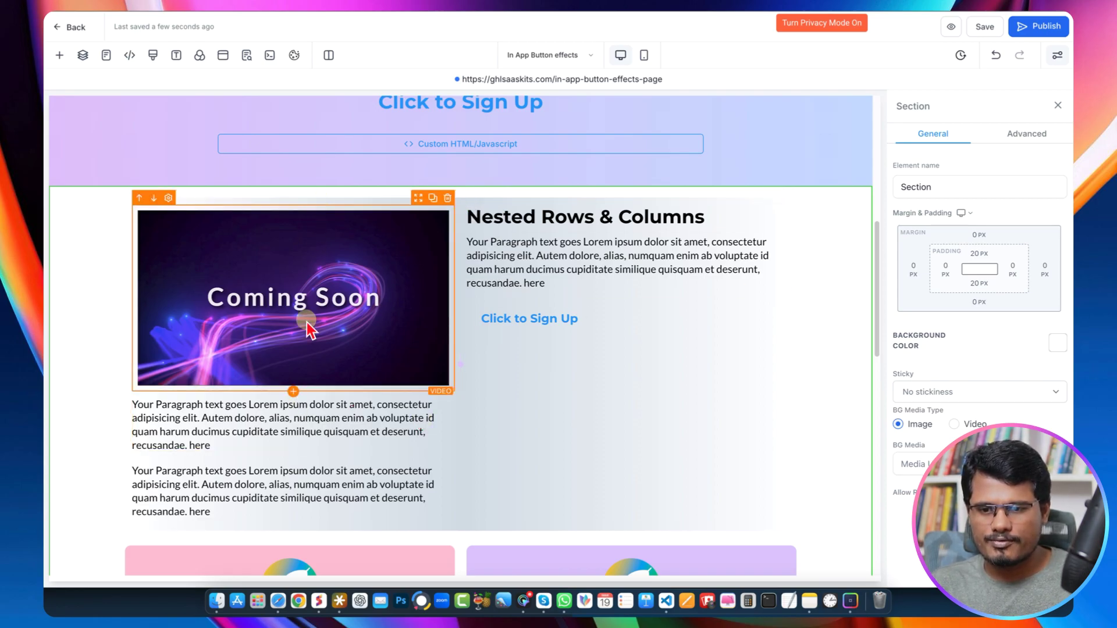
scroll(305, 277, down, 2)
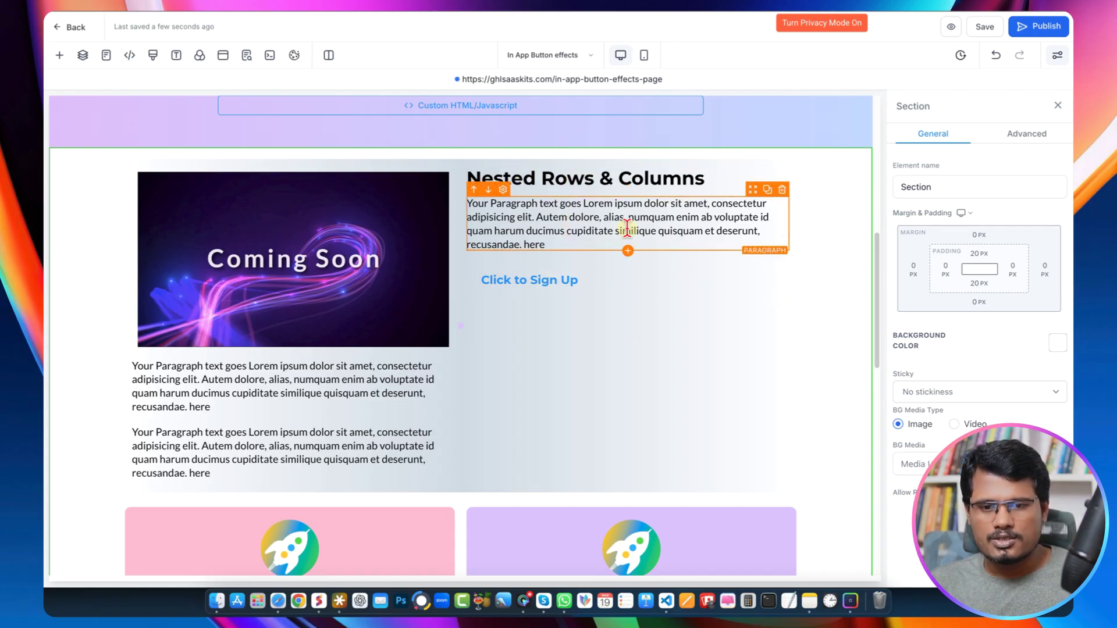
scroll(622, 238, down, 5)
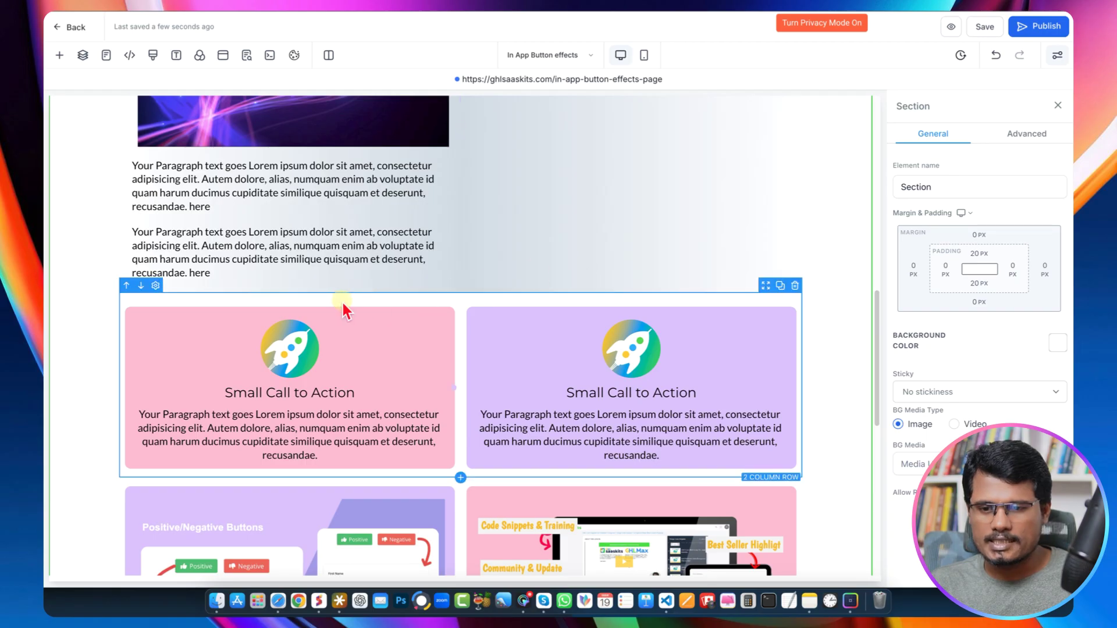
scroll(453, 299, down, 3)
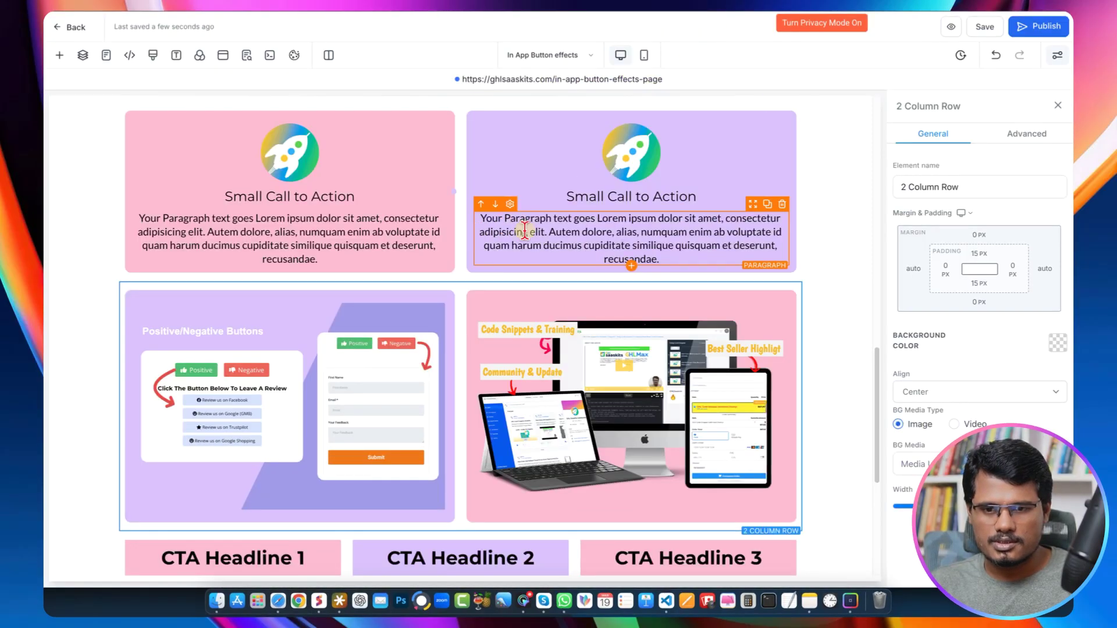
scroll(501, 263, up, 2)
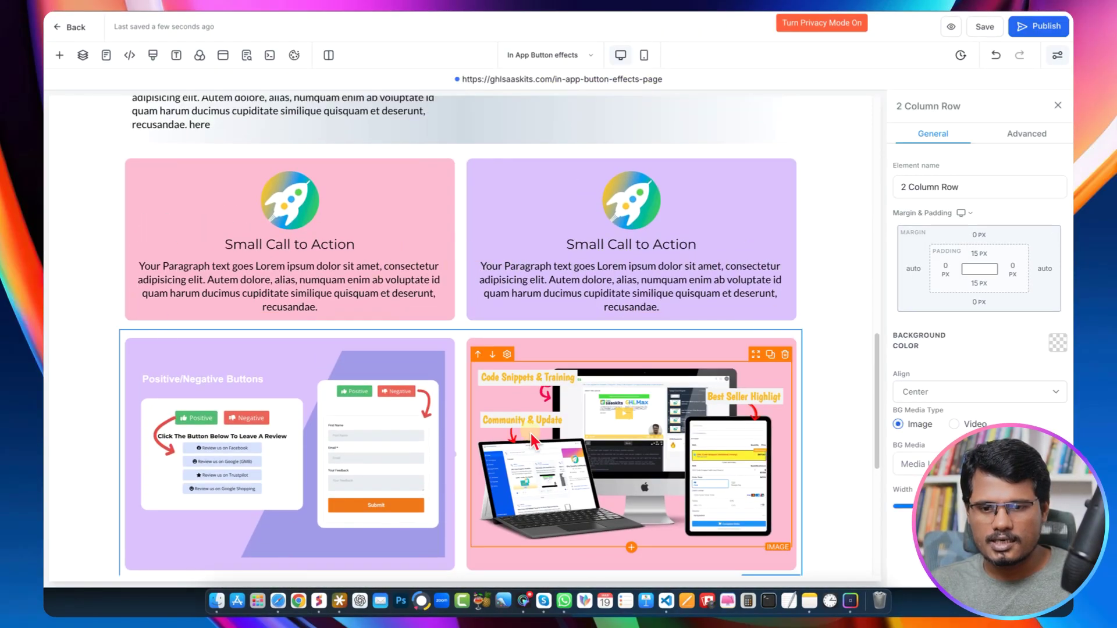
scroll(530, 433, up, 3)
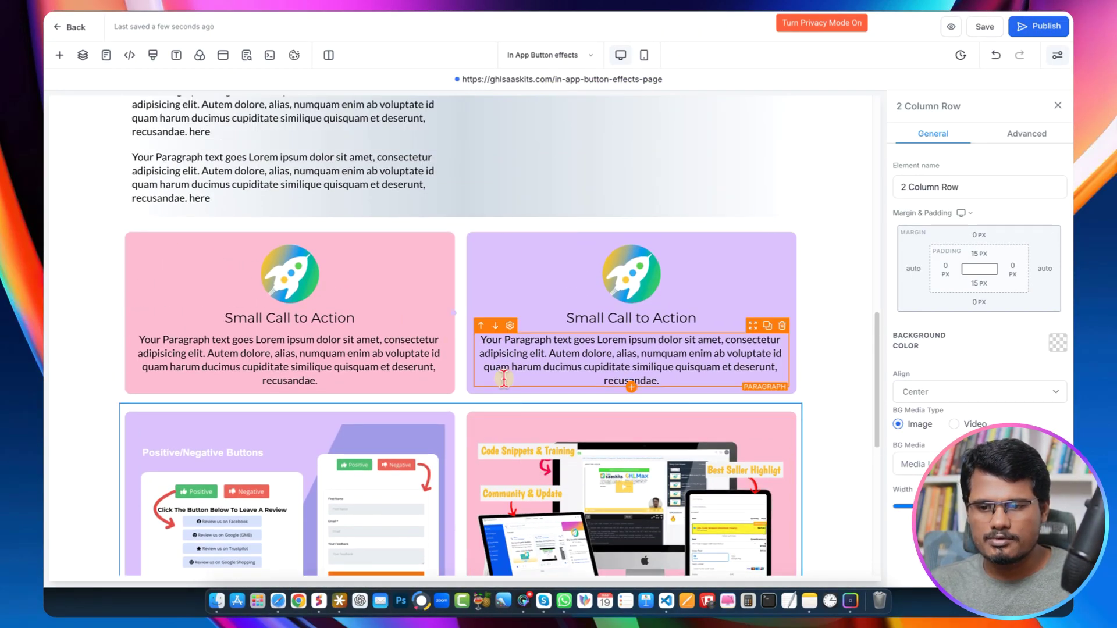
scroll(504, 378, up, 10)
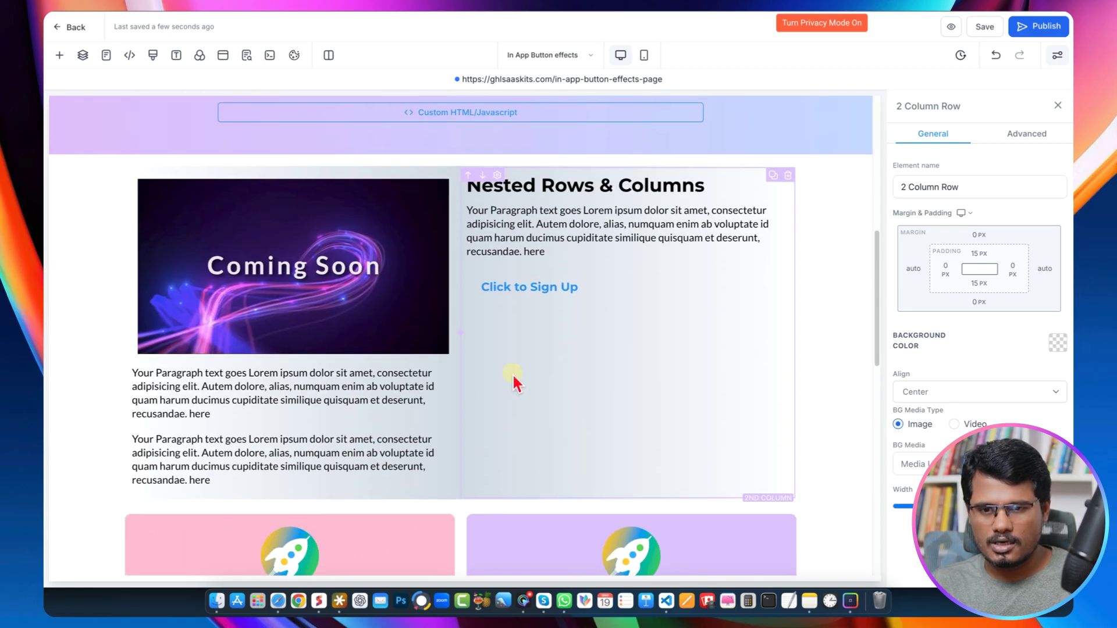
Step: Inspect the Nested Rows paragraphs and both 2 Column Rows, then switch to the snippets.ghlsaaskits.com tab
click(611, 231)
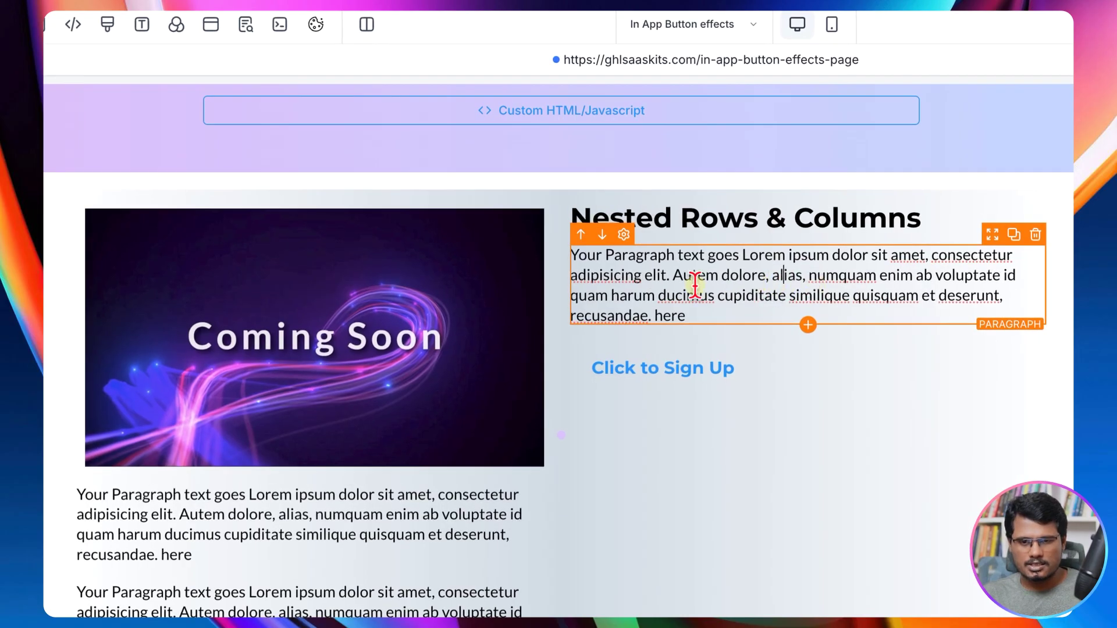
scroll(812, 361, down, 6)
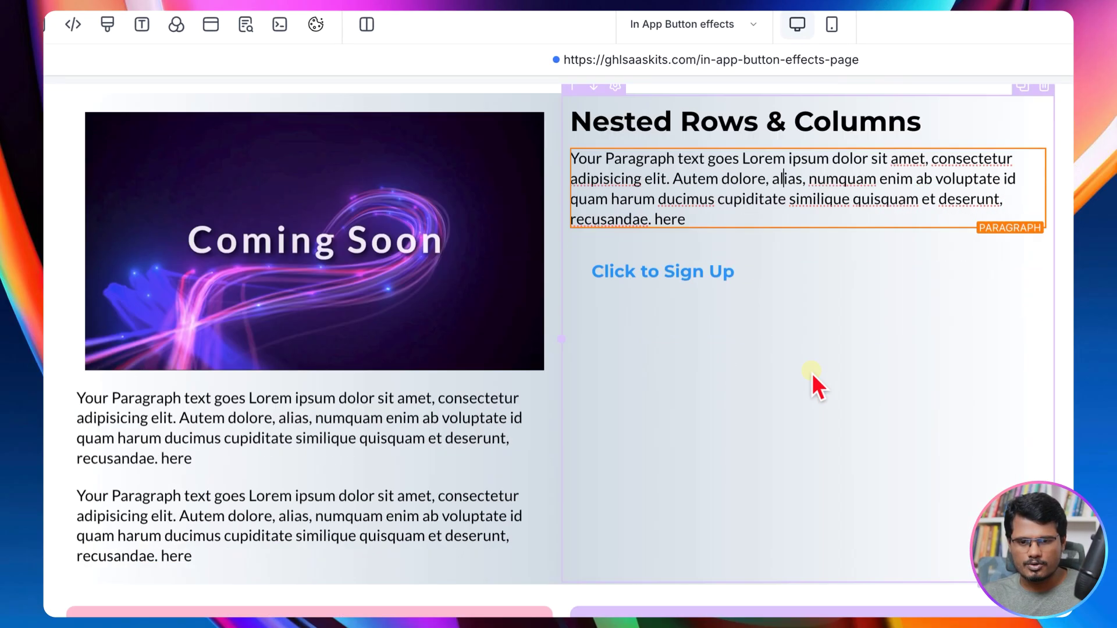
click(590, 343)
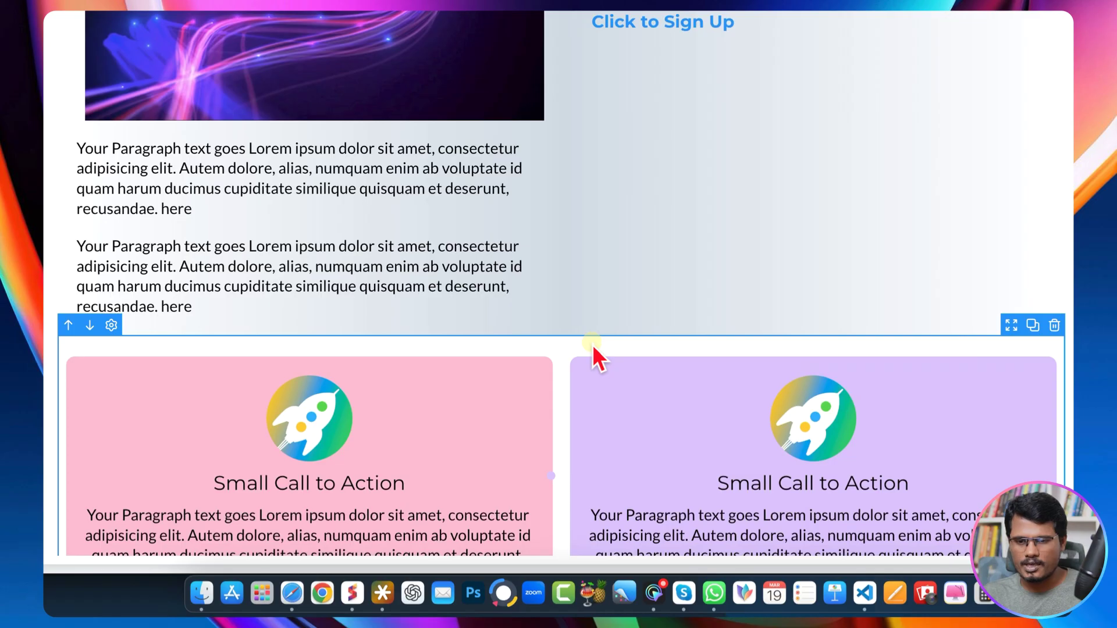
click(271, 181)
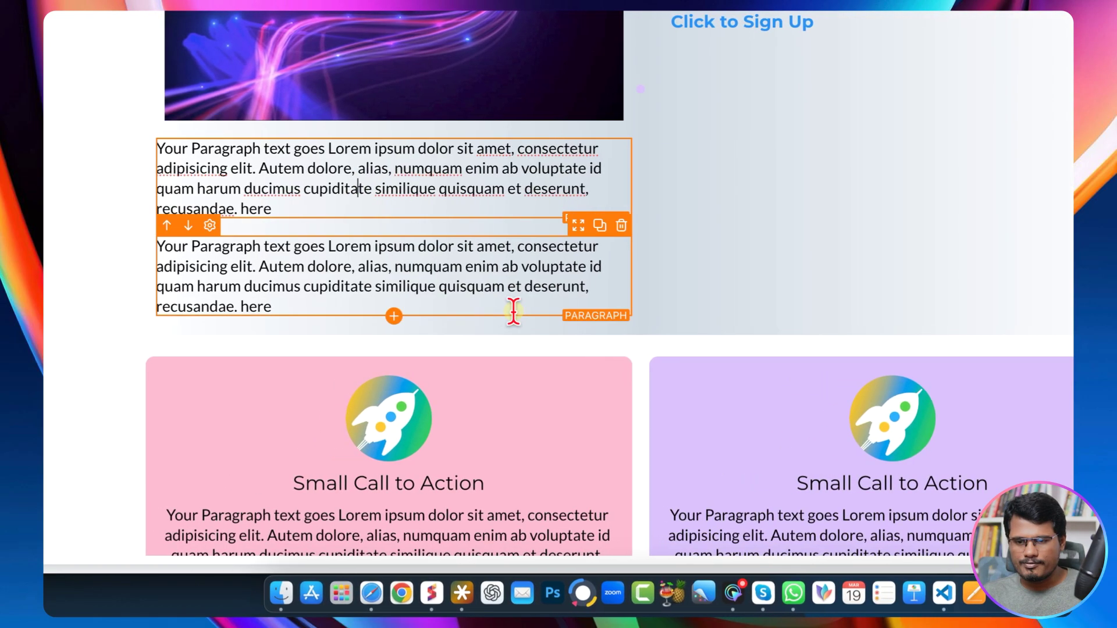
scroll(570, 314, down, 10)
scroll(574, 199, up, 5)
scroll(588, 270, up, 2)
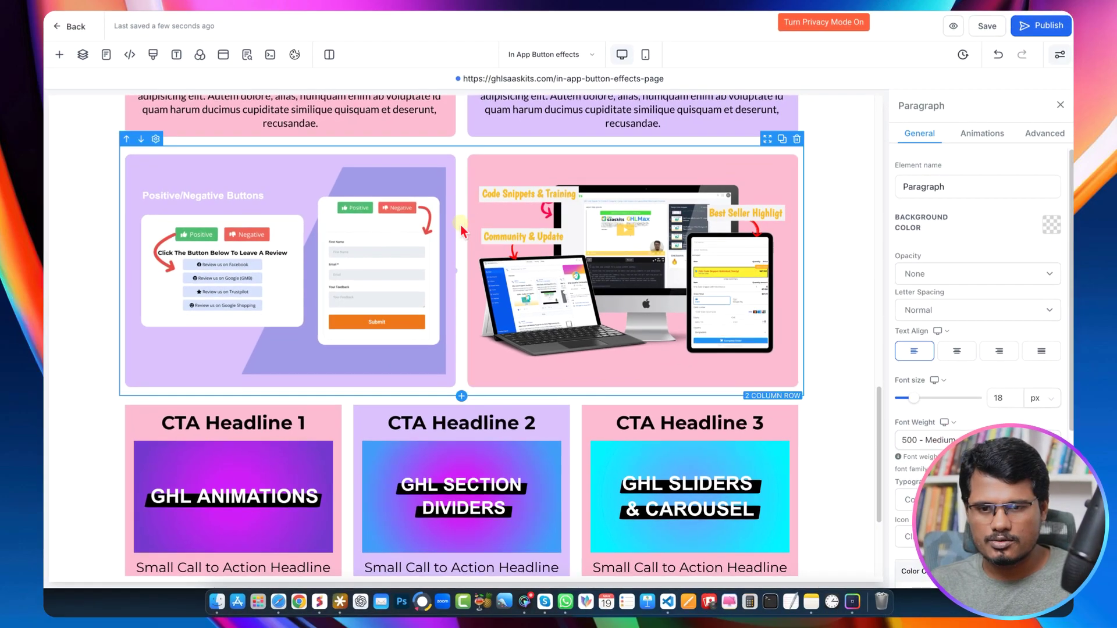
click(459, 224)
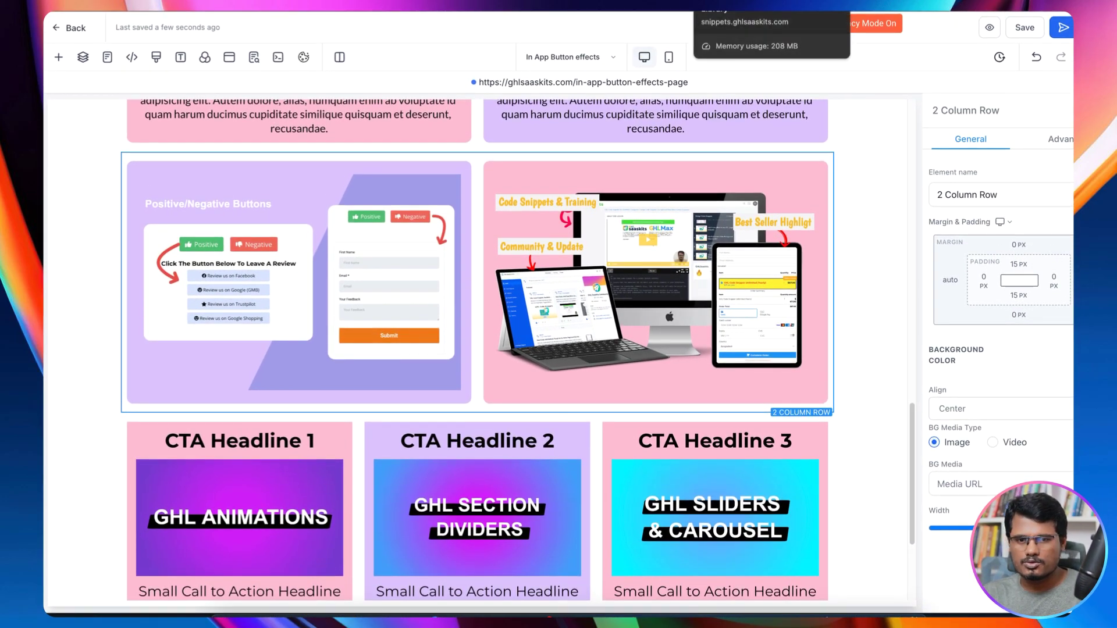
click(756, 3)
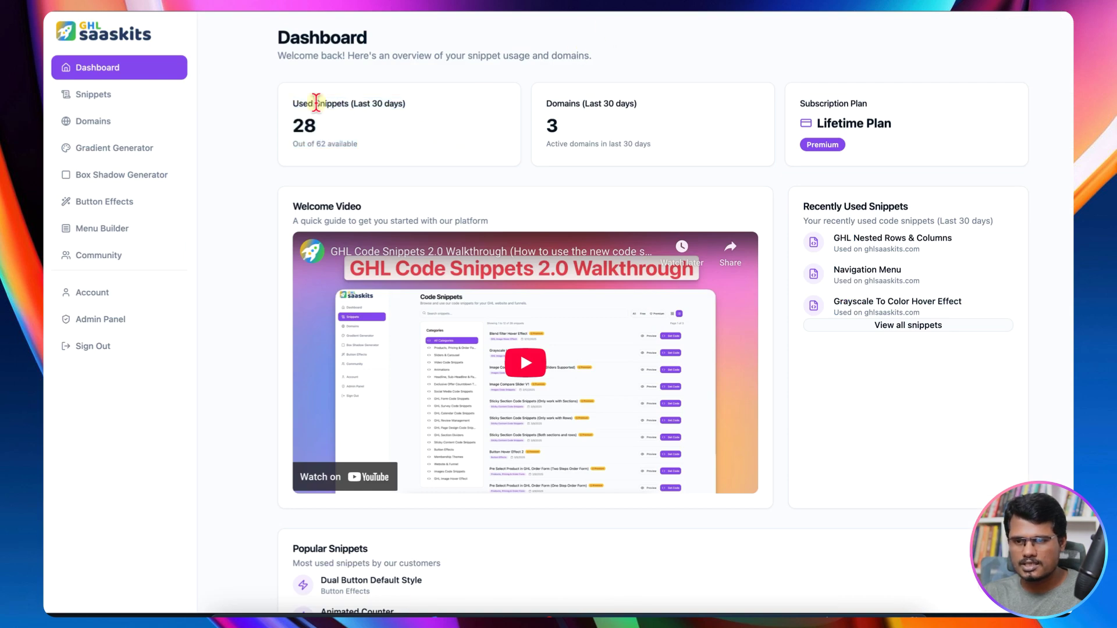
Step: Filter Snippets to Website & Funnel and get the code for GHL Nested Rows & Columns
click(314, 105)
click(95, 94)
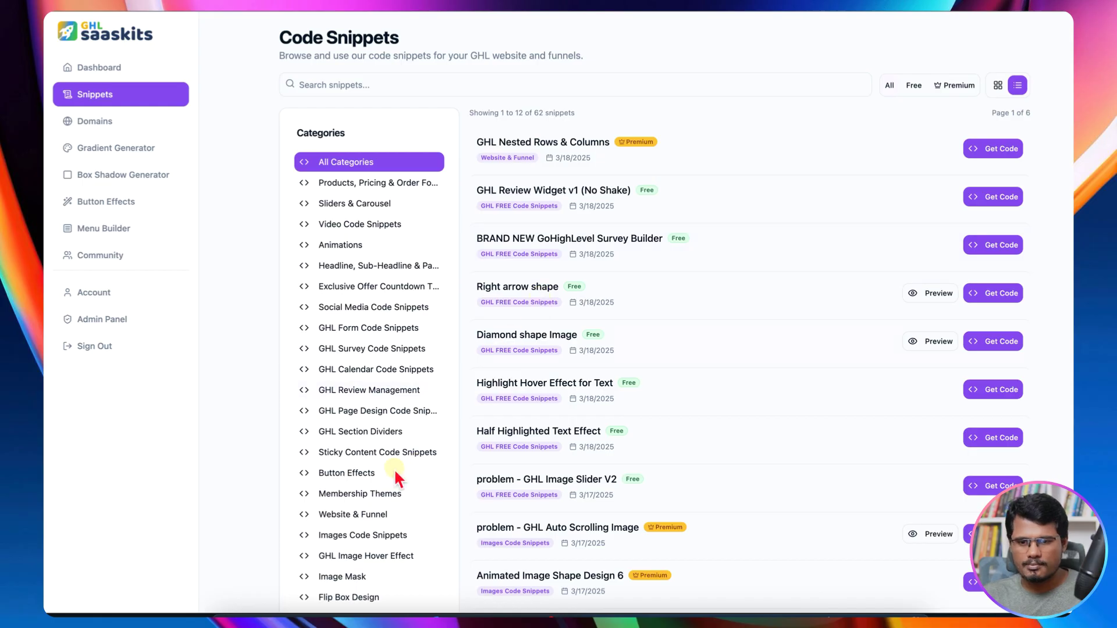
scroll(344, 511, down, 1)
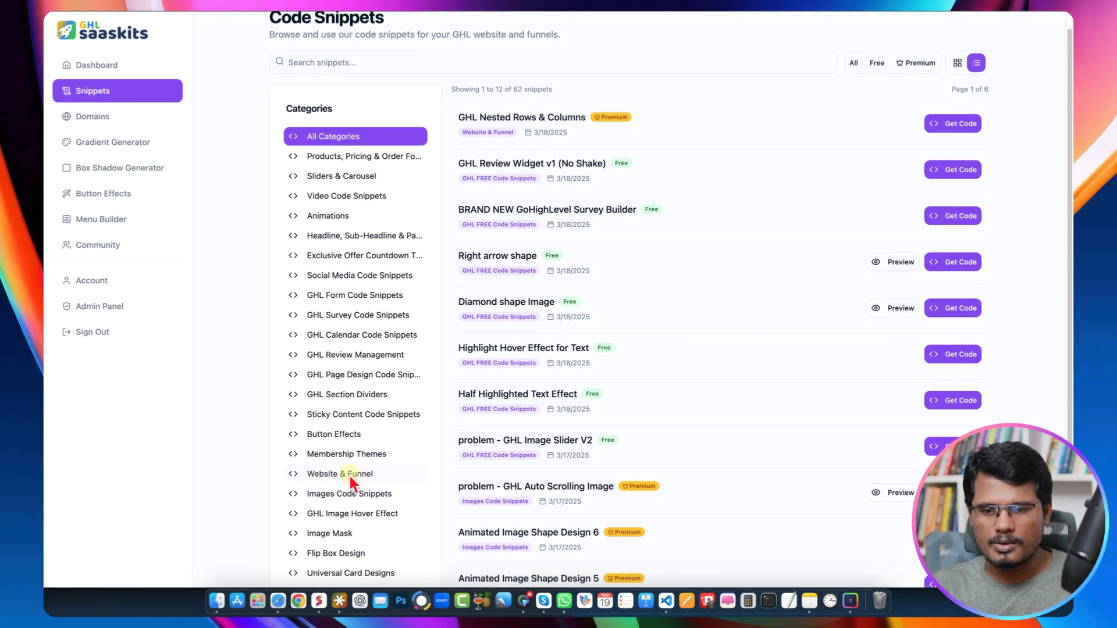
click(337, 474)
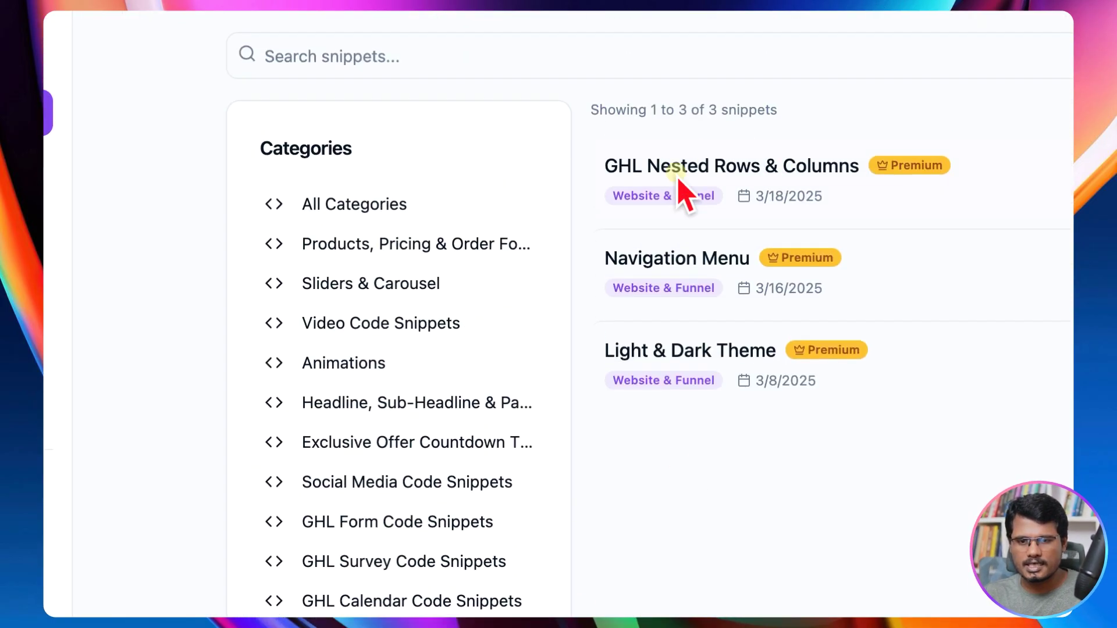
drag(599, 187, 813, 180)
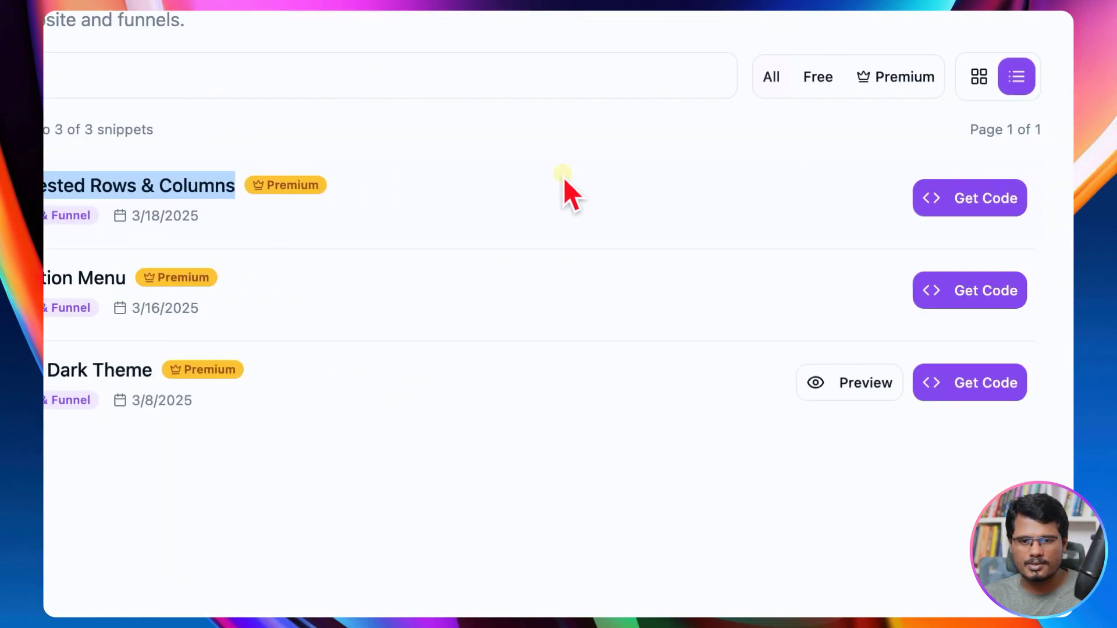
click(845, 197)
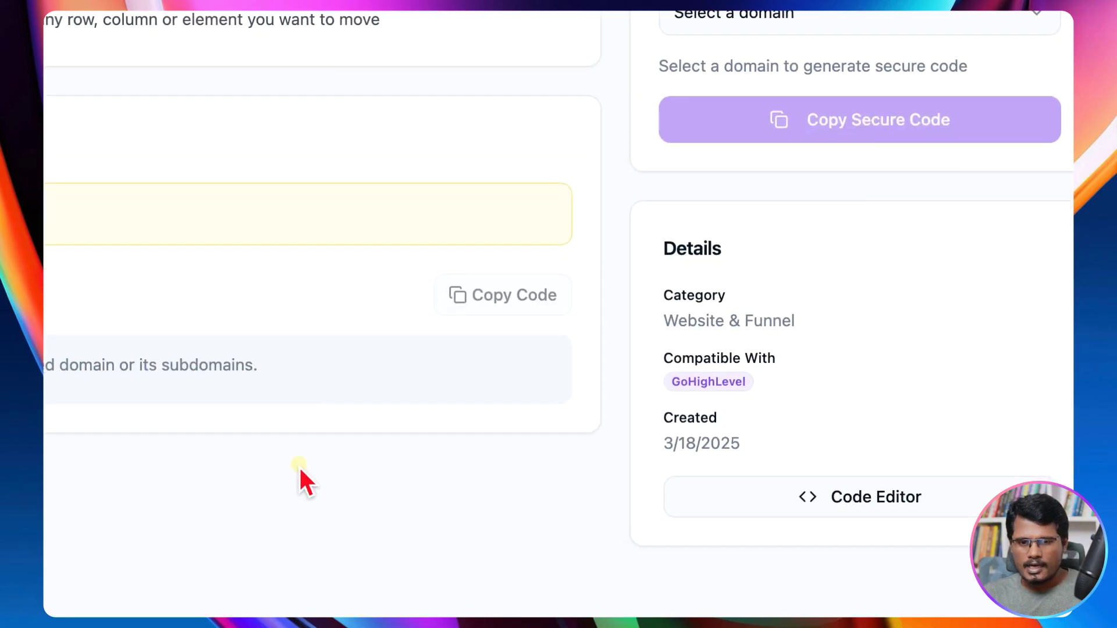
scroll(710, 237, up, 5)
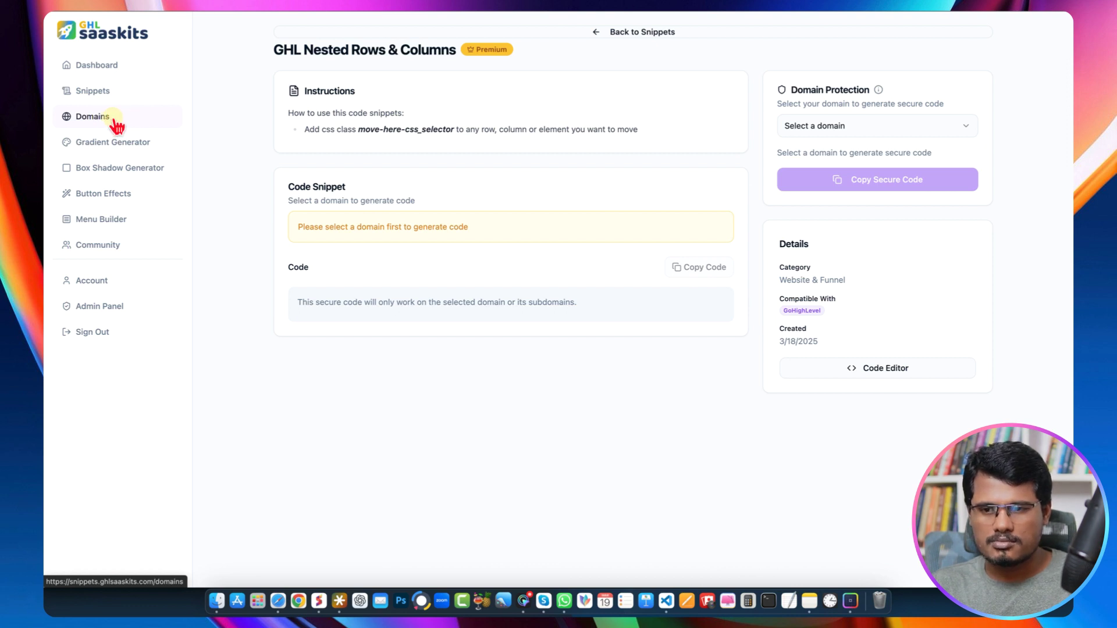
Step: Choose ghlsaaskits.com under Domain Protection and copy the secure Nested Rows & Columns code
click(851, 129)
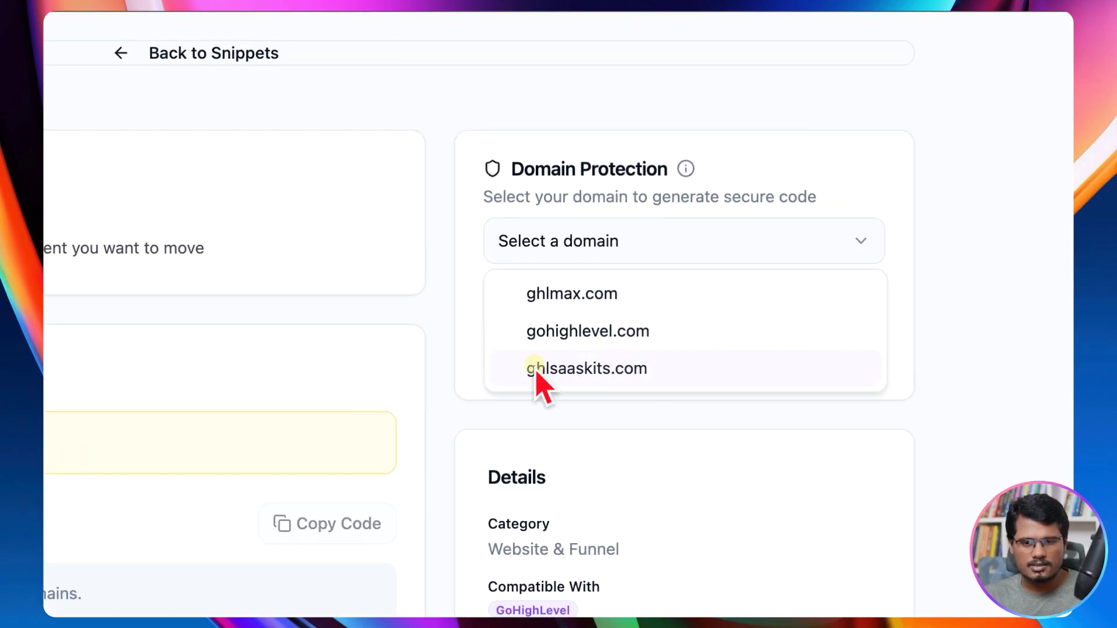
click(594, 368)
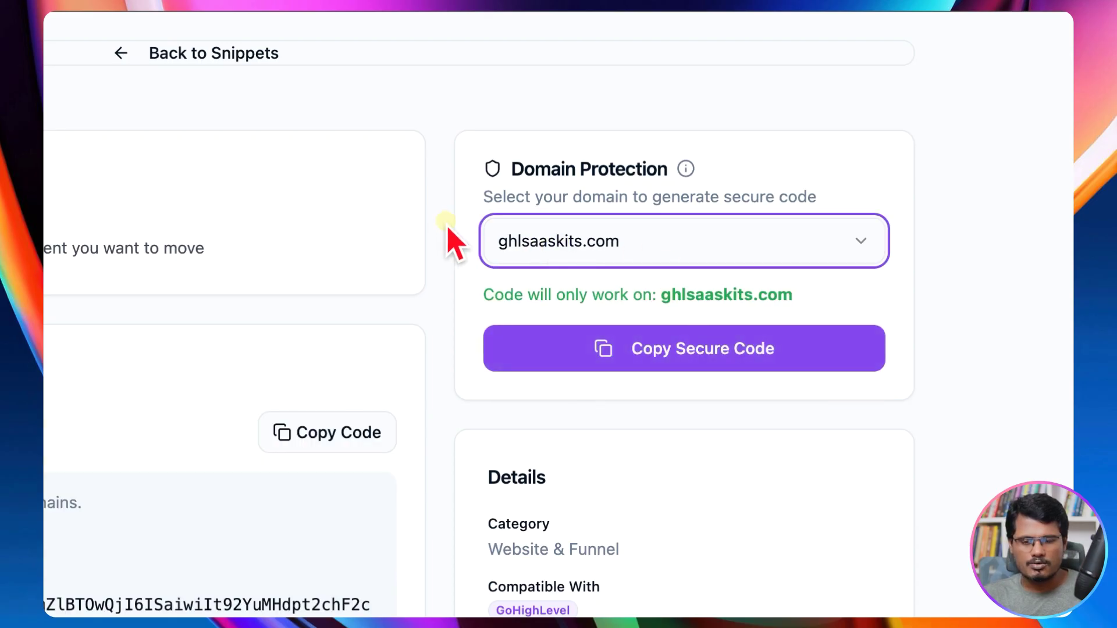
scroll(482, 319, down, 3)
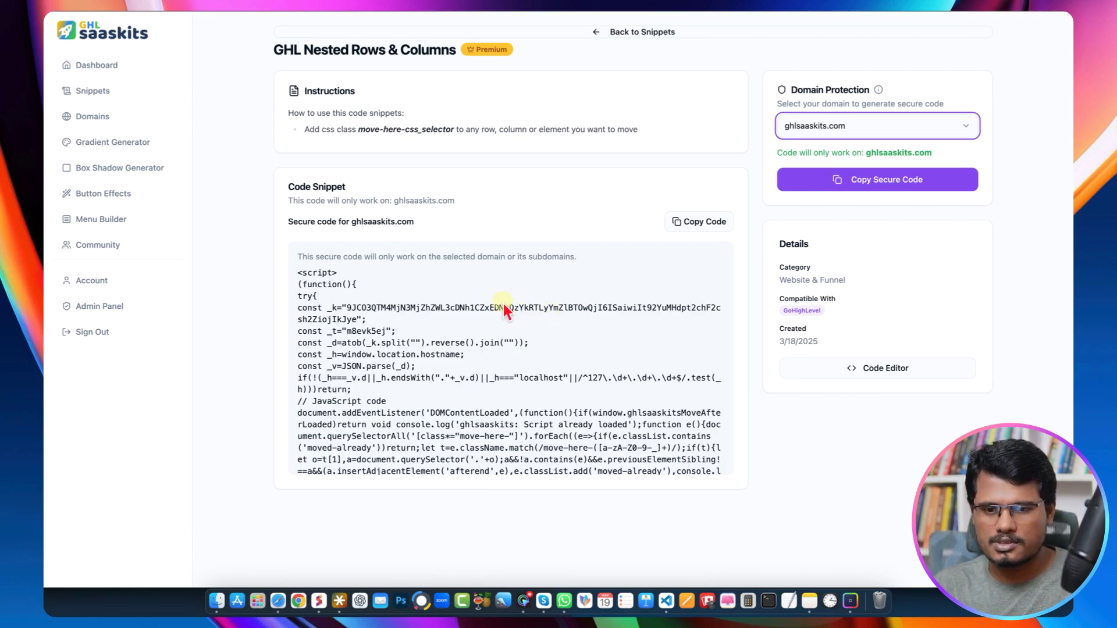
click(858, 195)
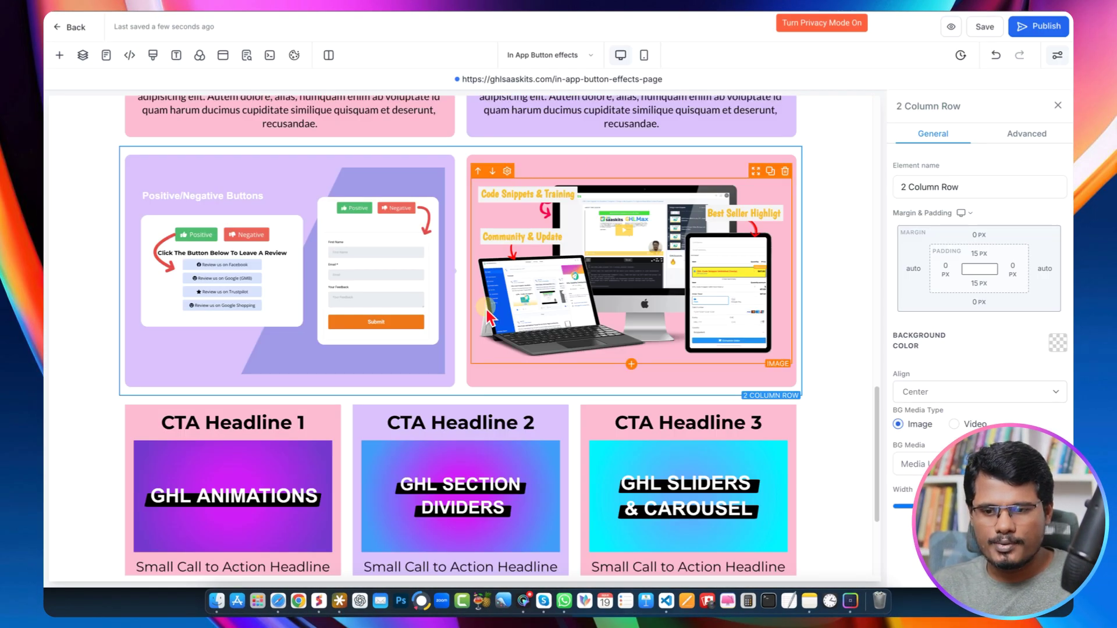
click(460, 397)
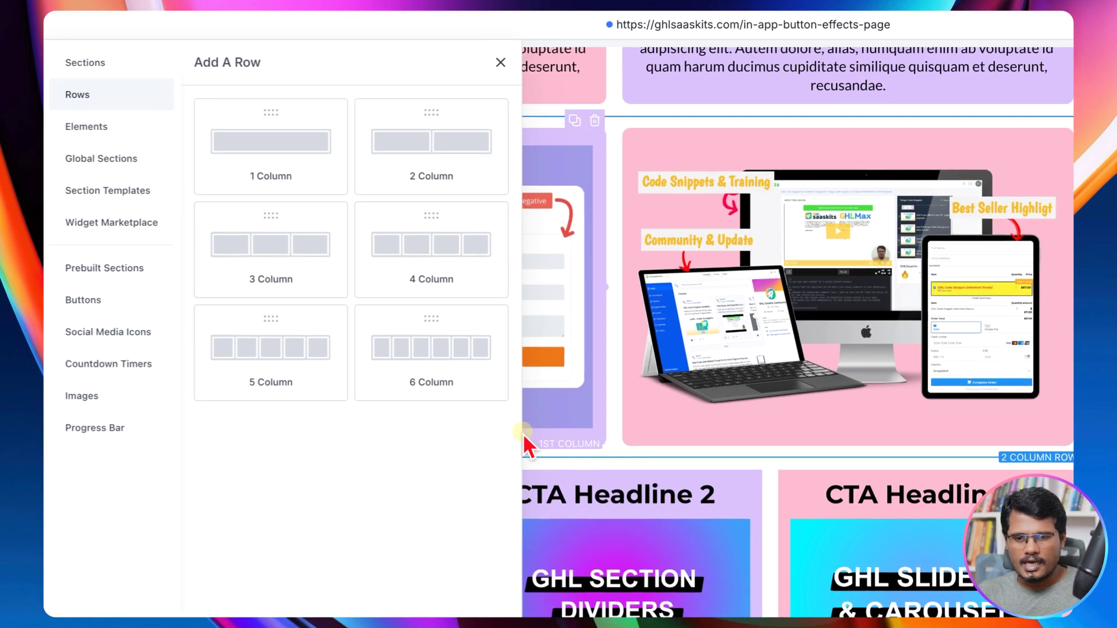
Step: Add a 1 Column row below the image cards and drop a Code element into it
drag(280, 150, 593, 483)
scroll(594, 483, down, 1)
click(631, 474)
scroll(317, 262, down, 5)
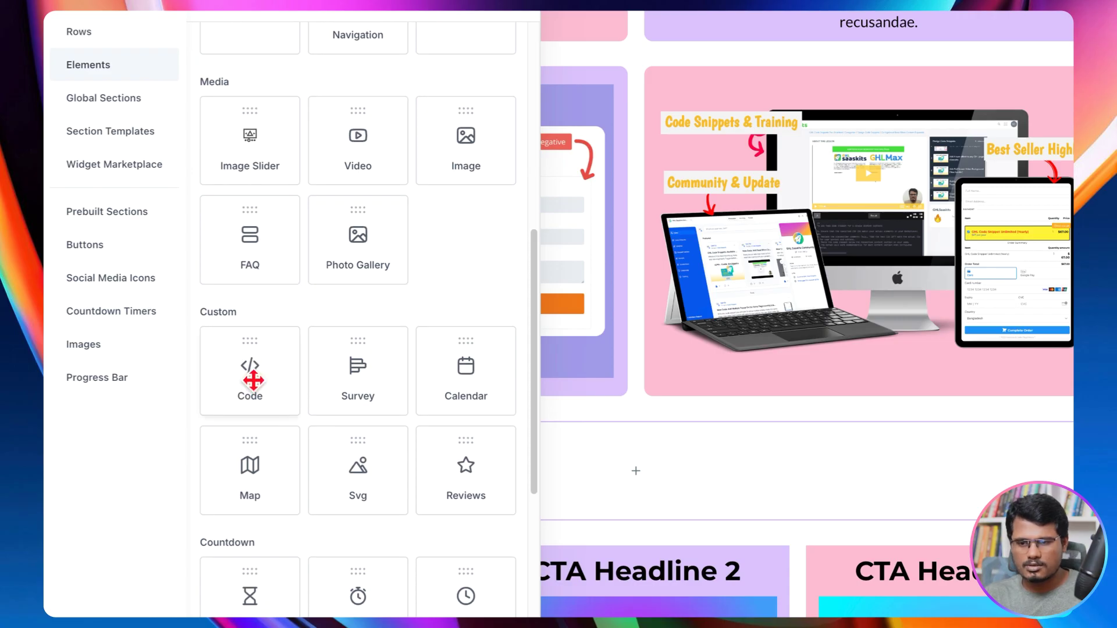
drag(260, 397, 656, 474)
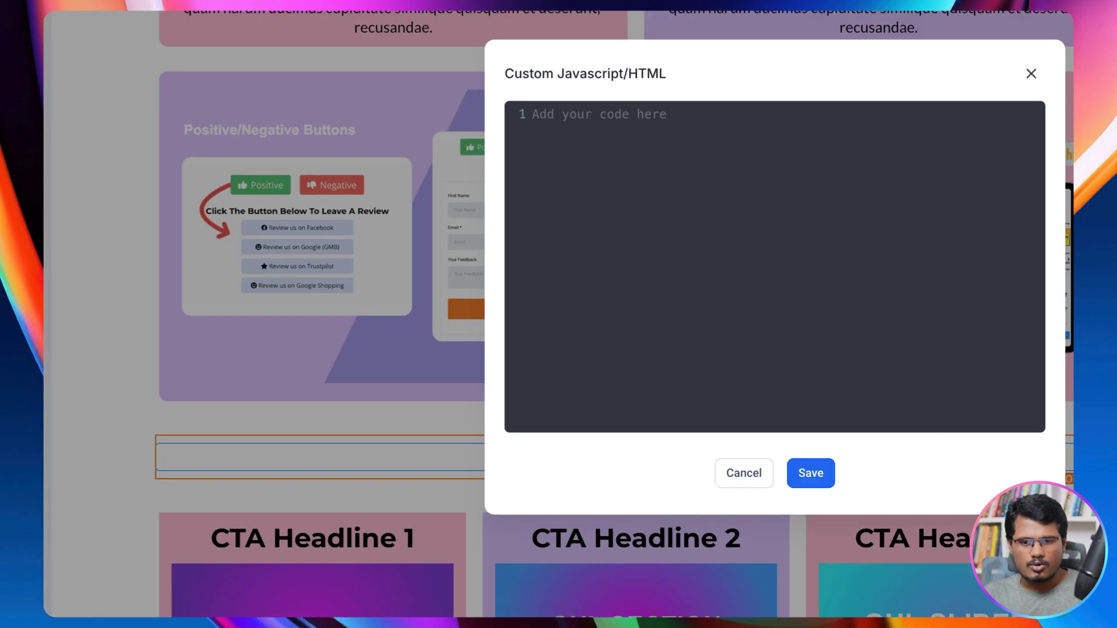
Step: Paste the copied Nested Rows & Columns script into the code editor and save it
click(628, 187)
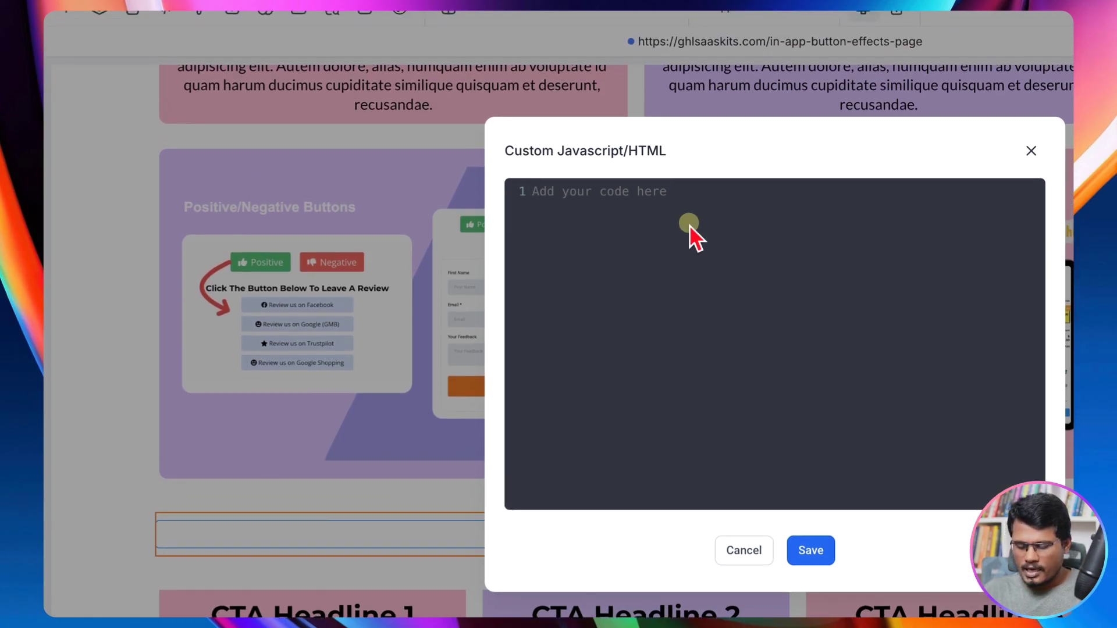
key(super+v)
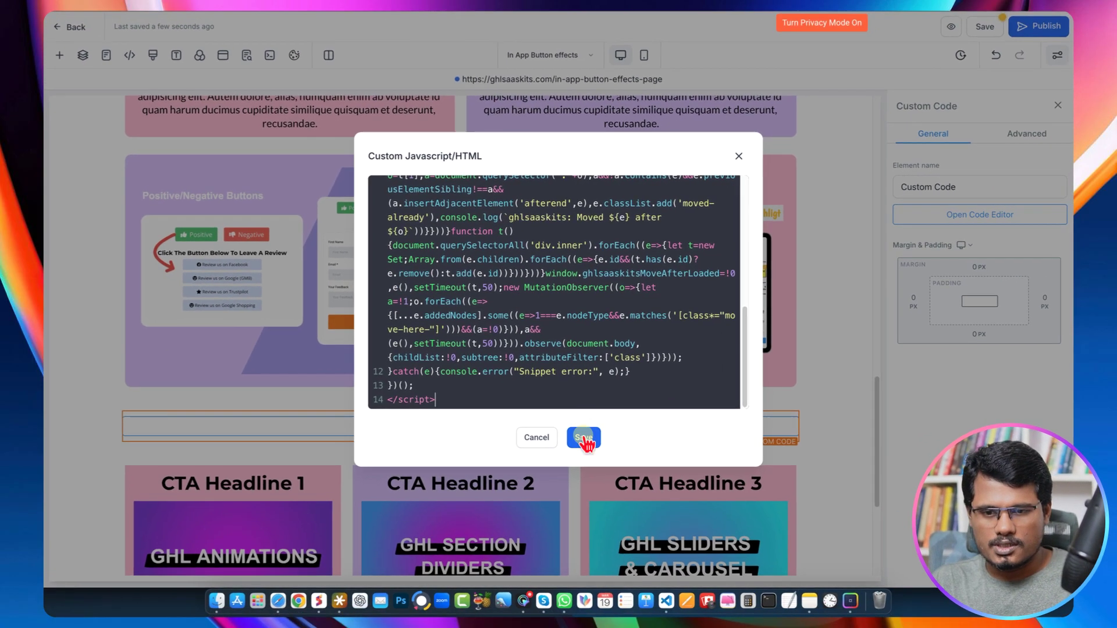
click(824, 549)
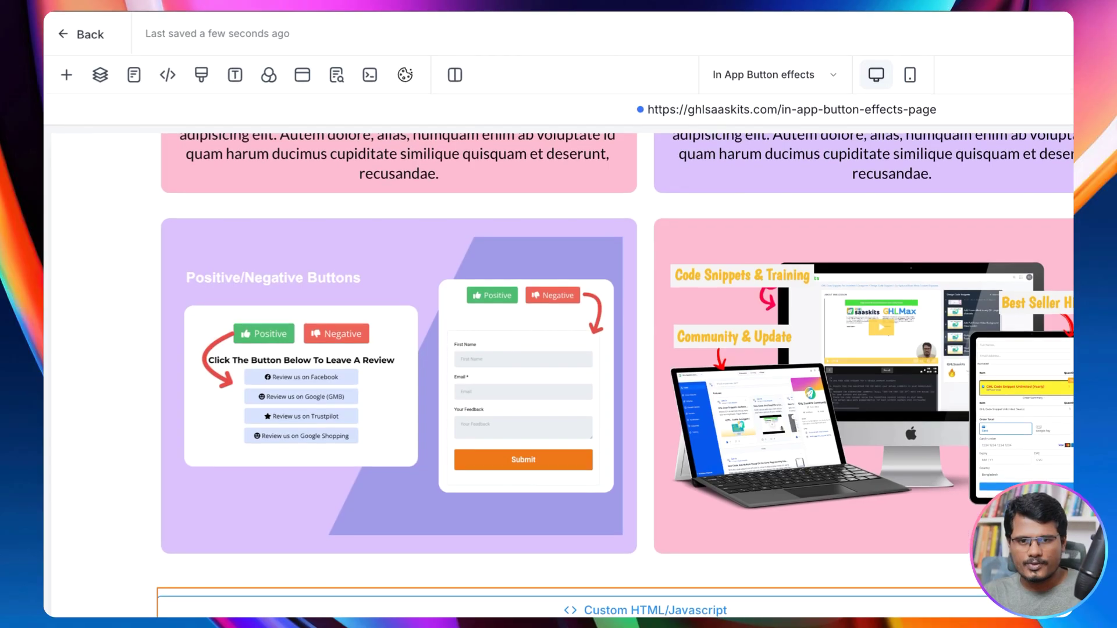
key(ctrl+Tab)
scroll(815, 460, down, 3)
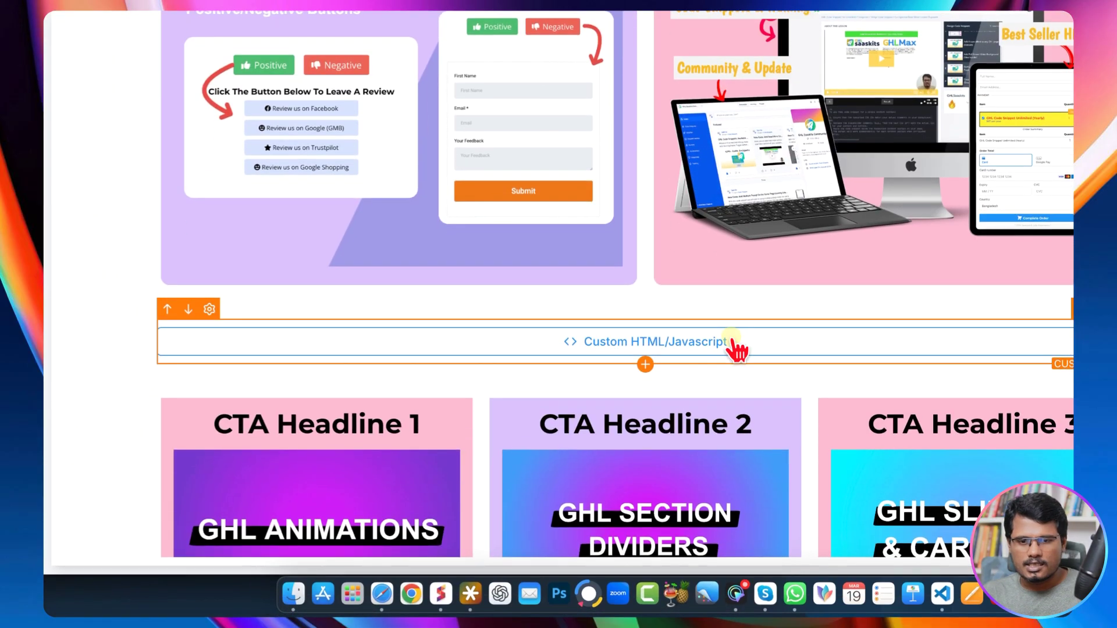
click(733, 351)
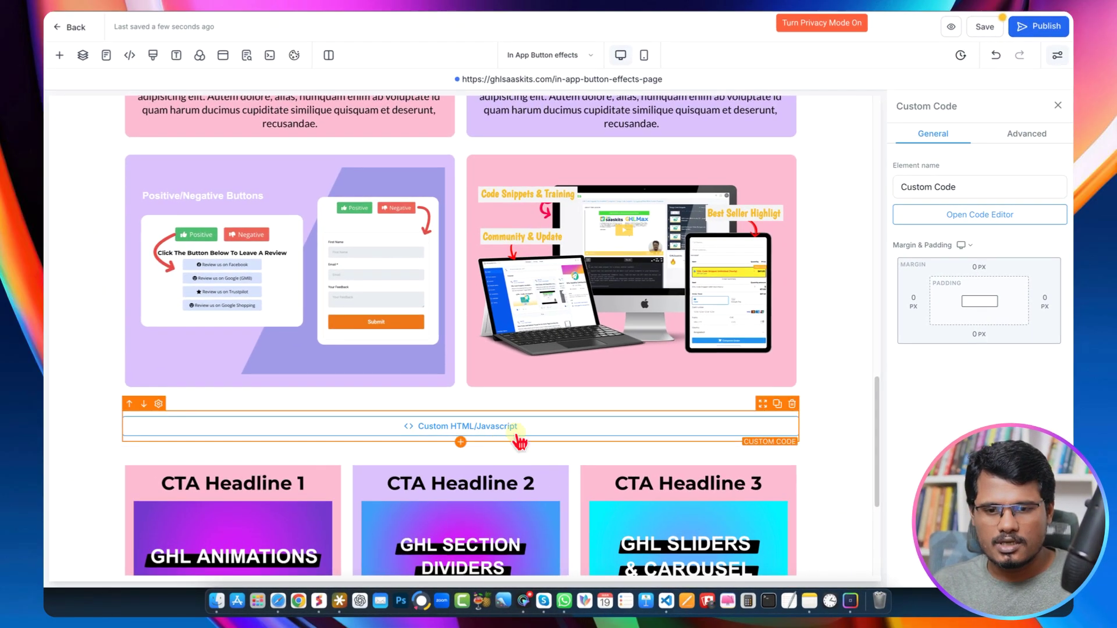
Step: Select the Nested Rows & Columns paragraph and view its Advanced selector #paragraph-jYb97NGabw
scroll(532, 381, up, 5)
scroll(551, 367, up, 4)
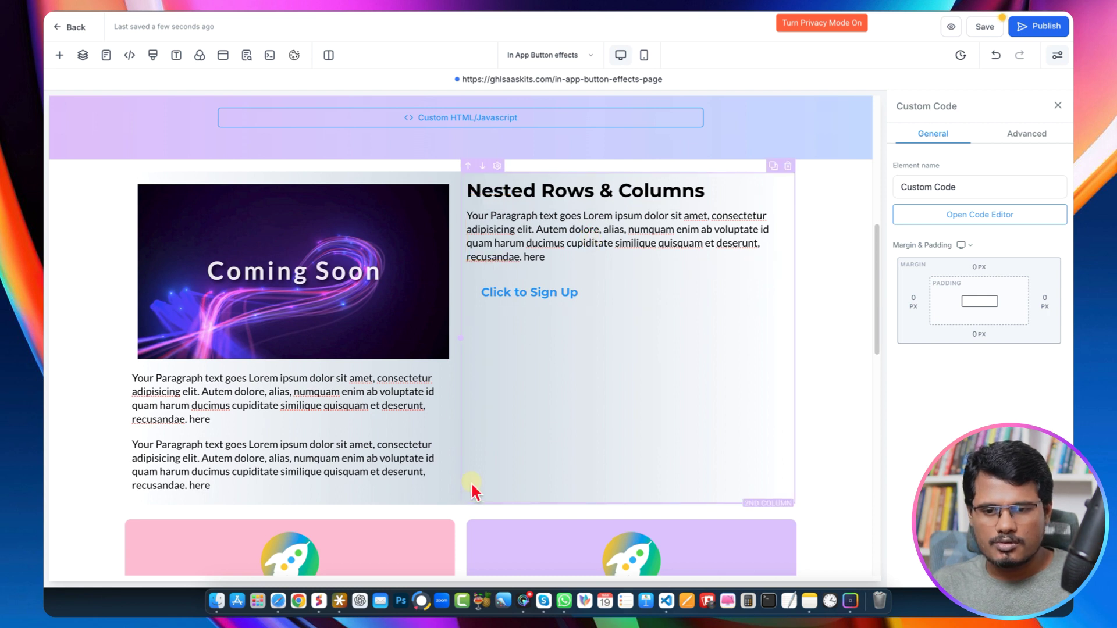
scroll(463, 477, down, 1)
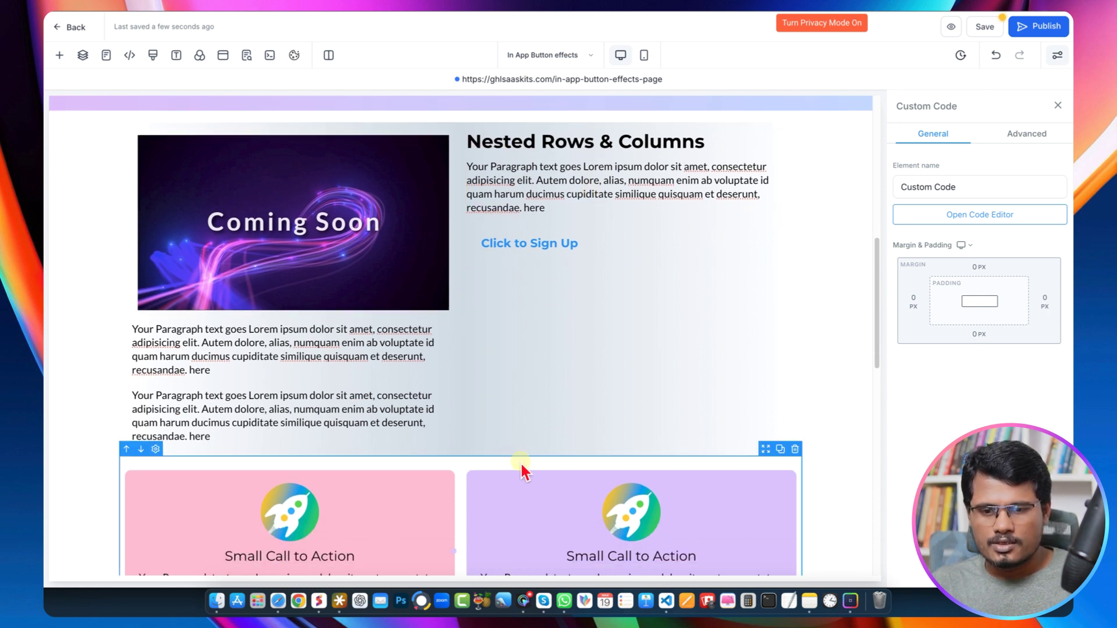
click(537, 185)
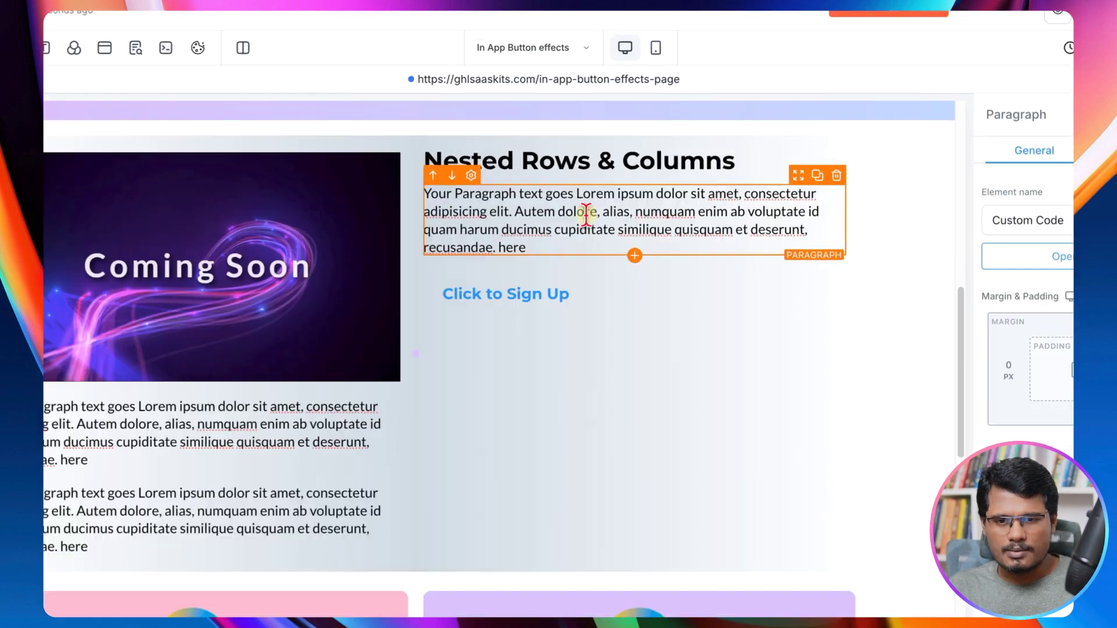
scroll(483, 285, down, 8)
scroll(550, 80, up, 6)
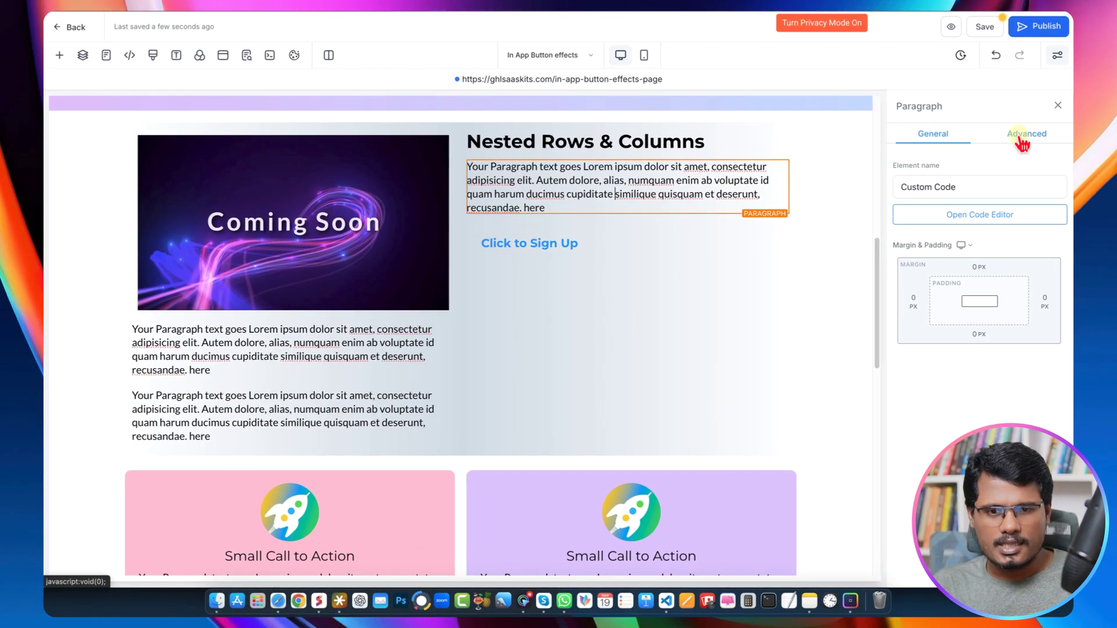
click(1025, 138)
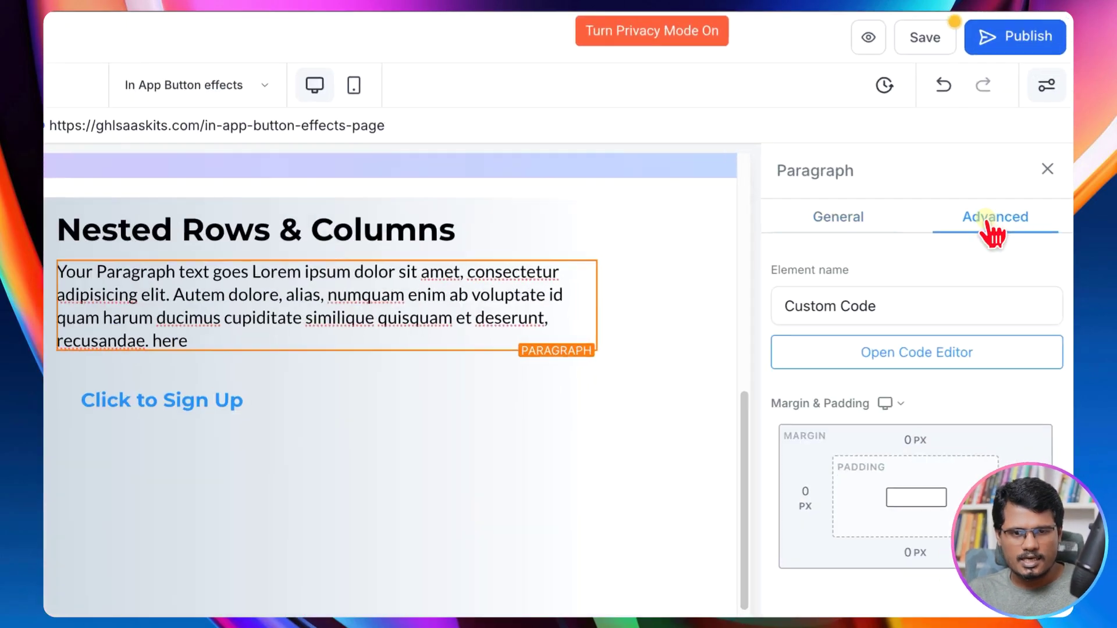
mouse_move(192, 358)
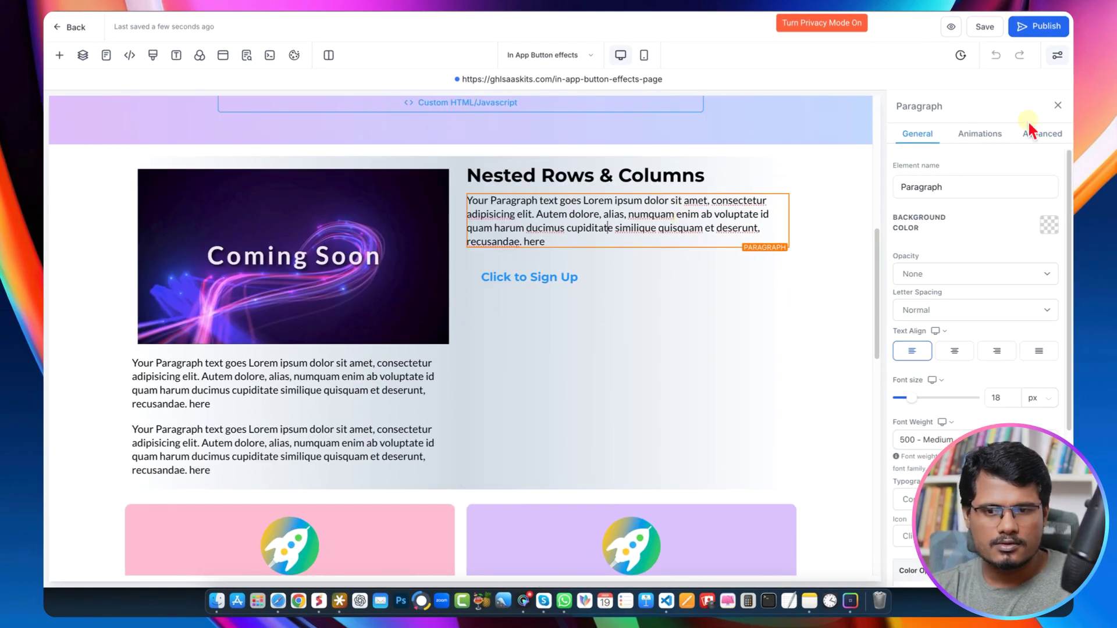
click(1041, 133)
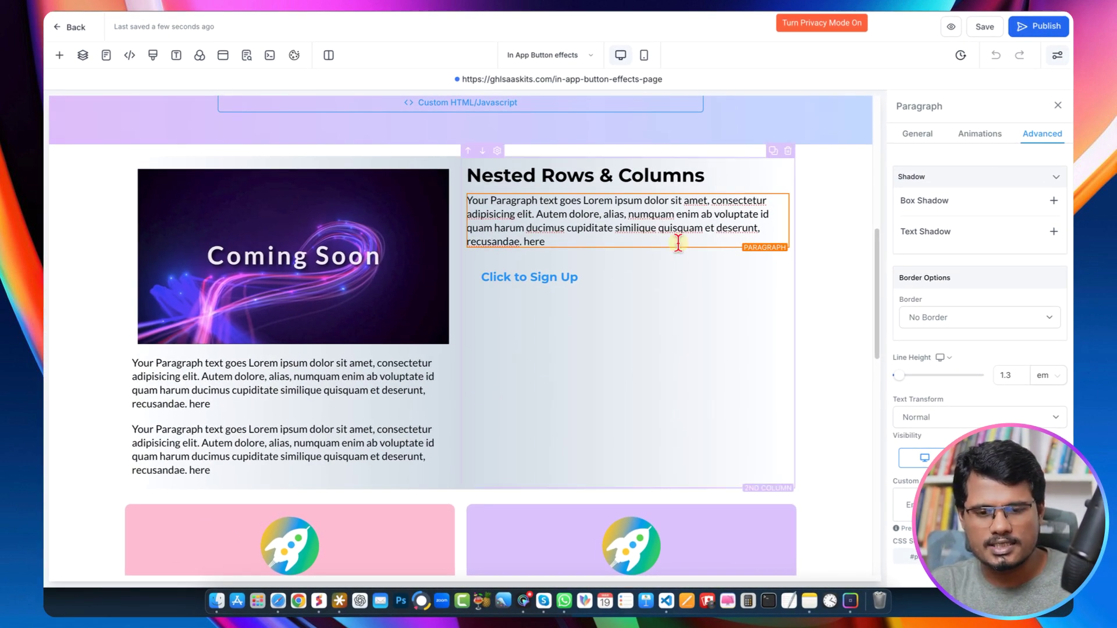
mouse_move(648, 238)
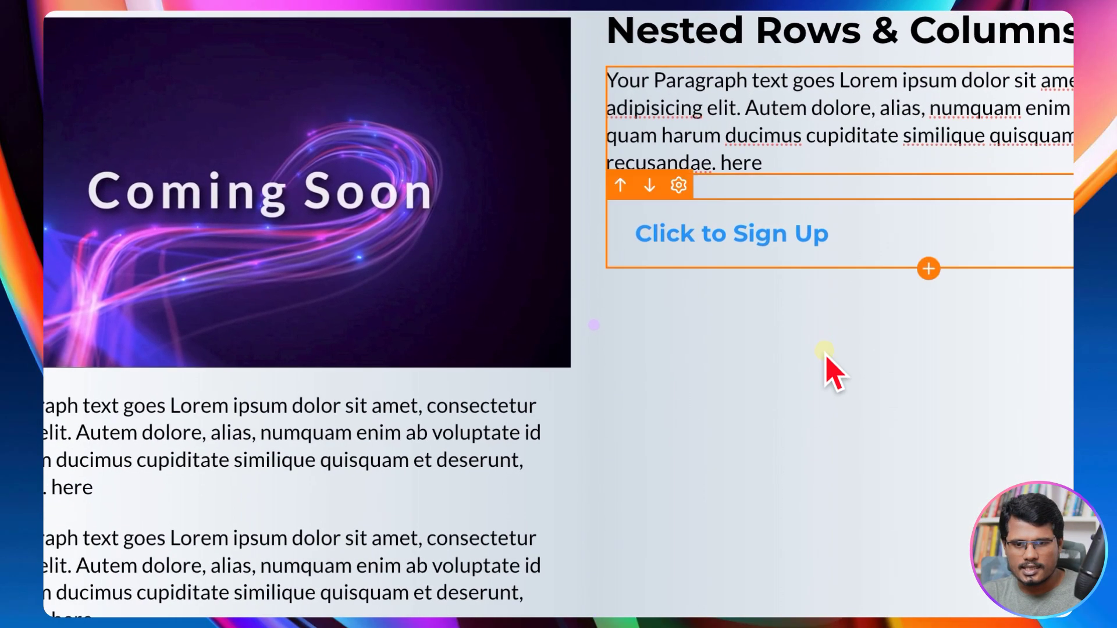
scroll(815, 349, down, 5)
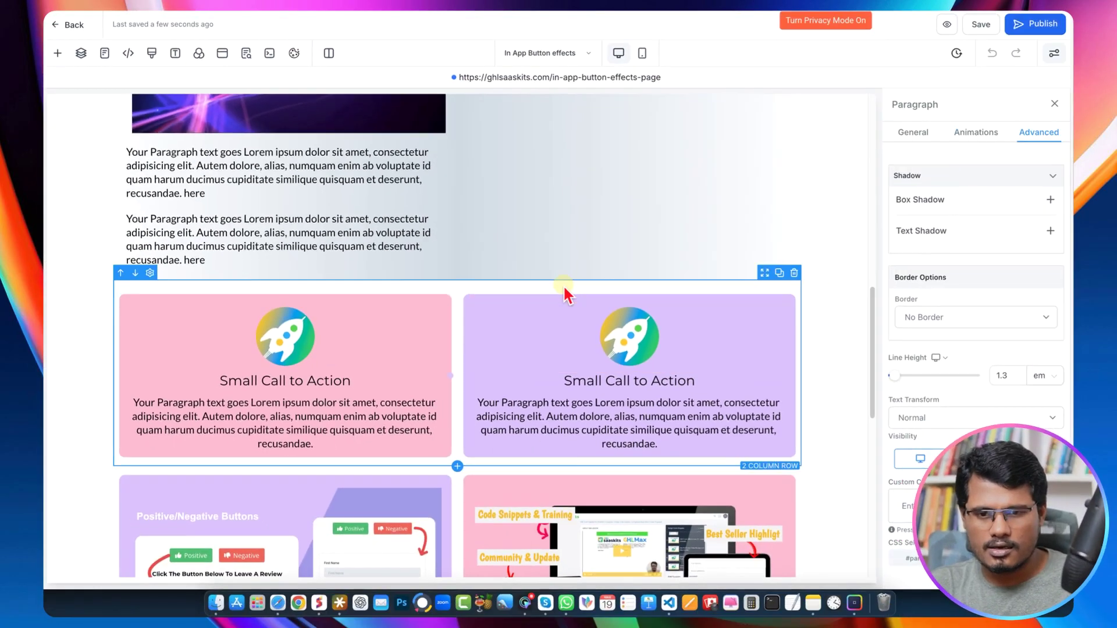
Step: Set the Small Call to Action row's custom class to move-here-paragraph-jYb97NGabw
click(570, 288)
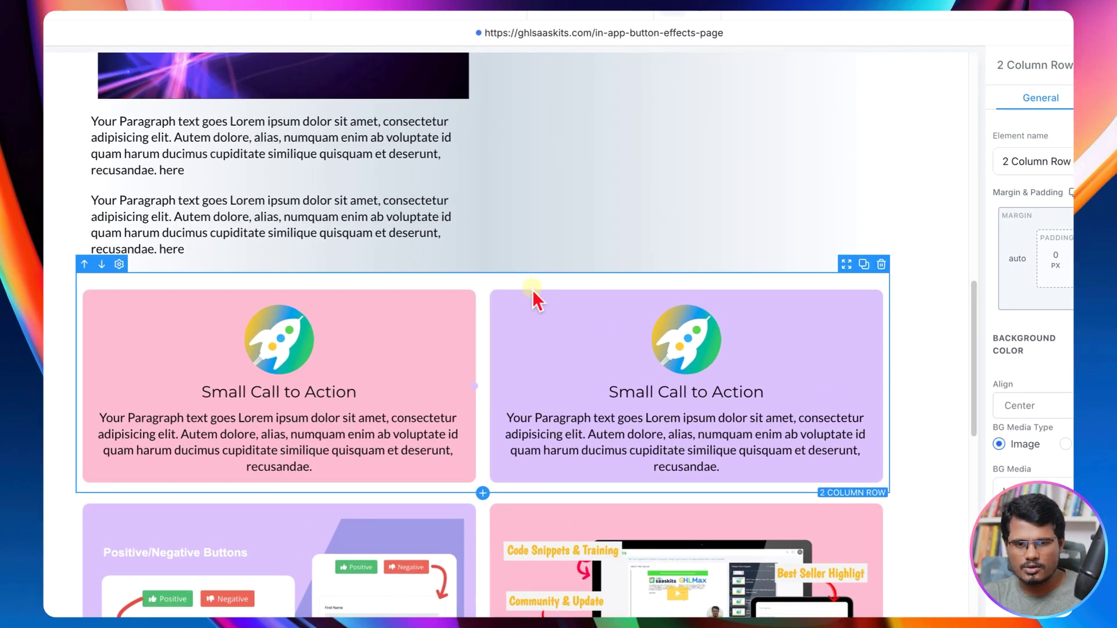
mouse_move(533, 291)
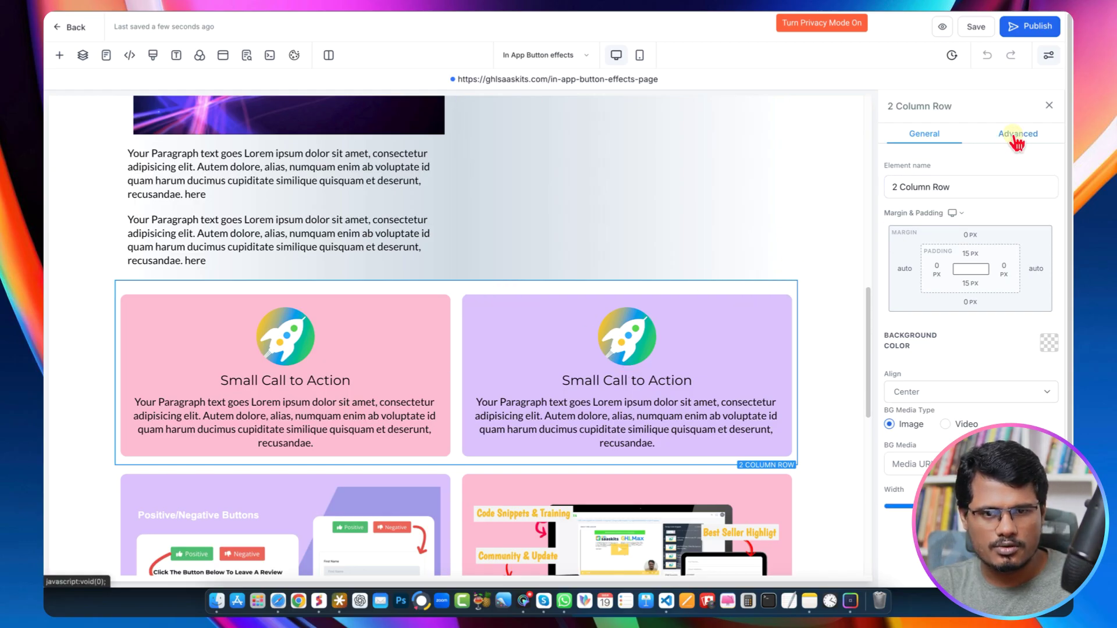
click(1017, 136)
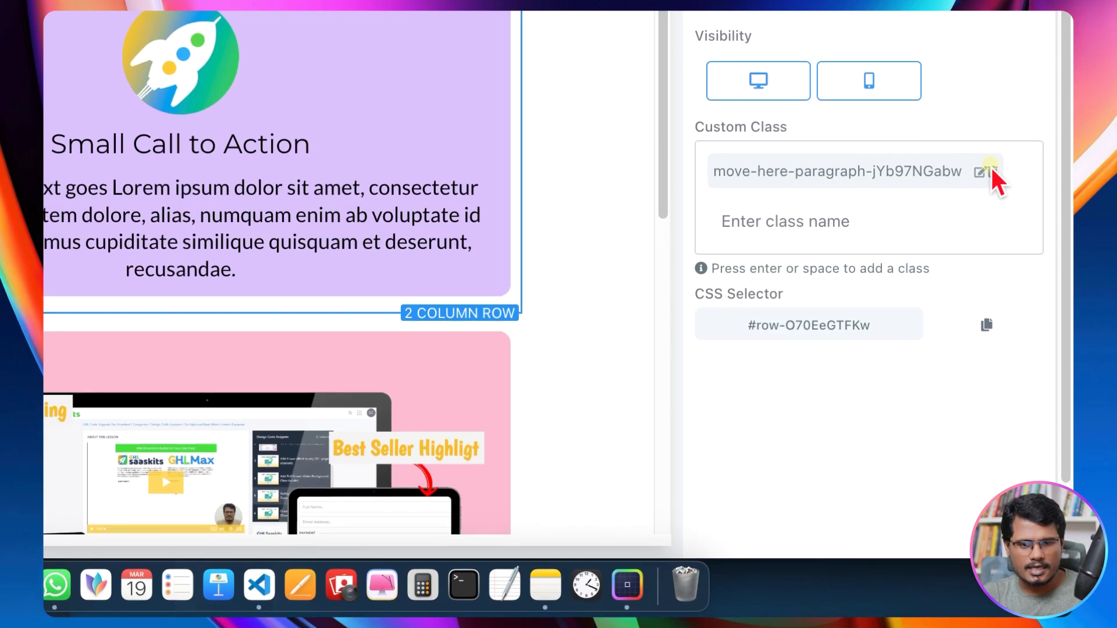
click(989, 223)
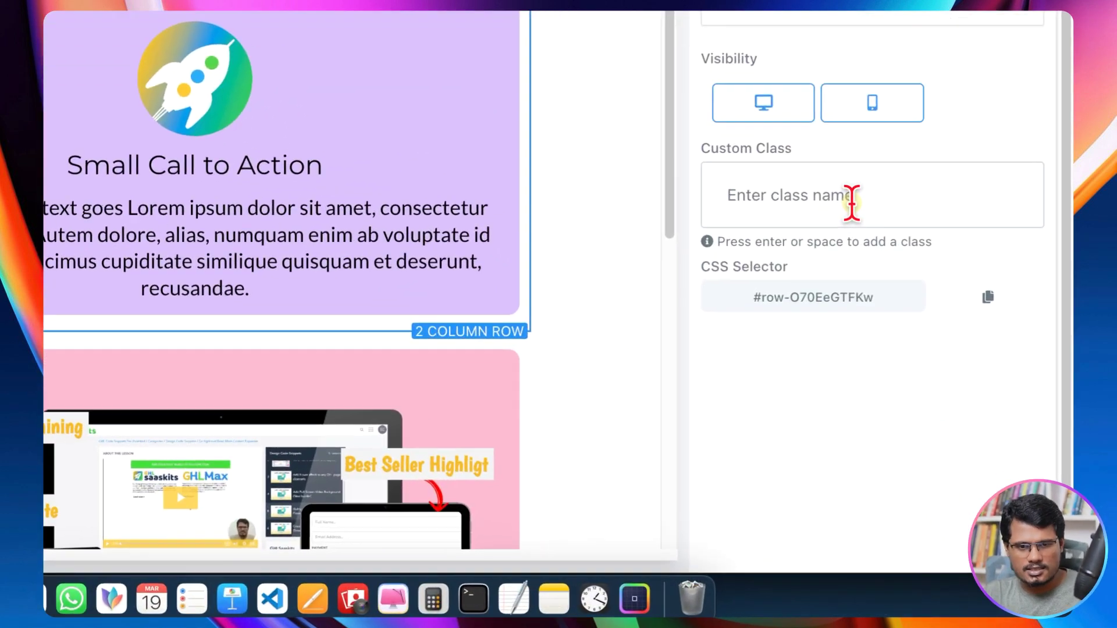
text(move)
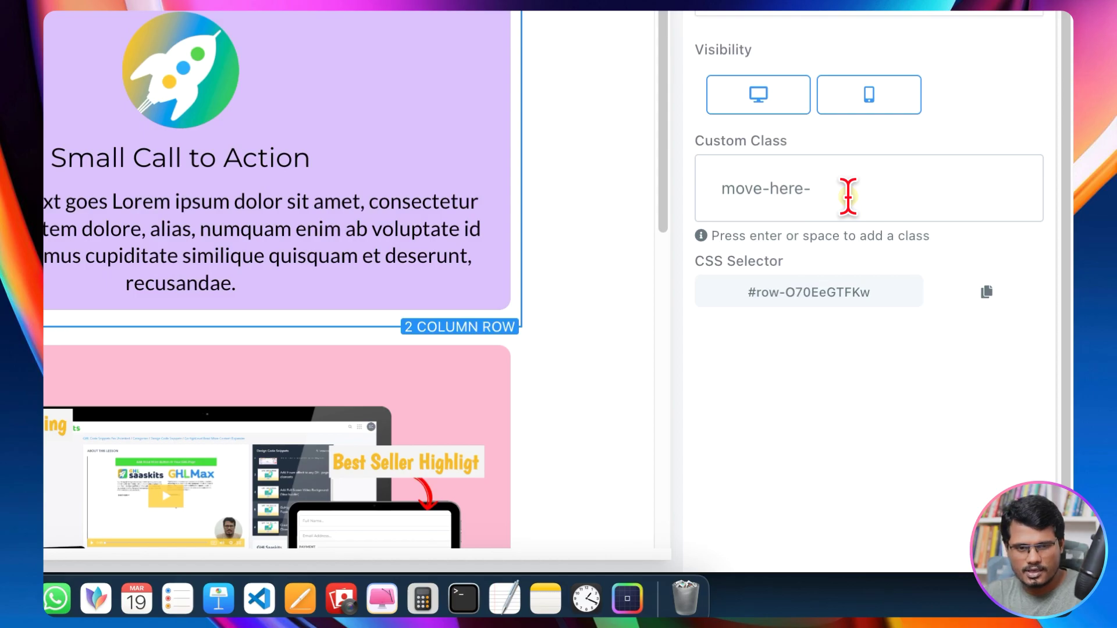
text(-here-)
key(super+a)
text(paragraph-jYb7NGabw)
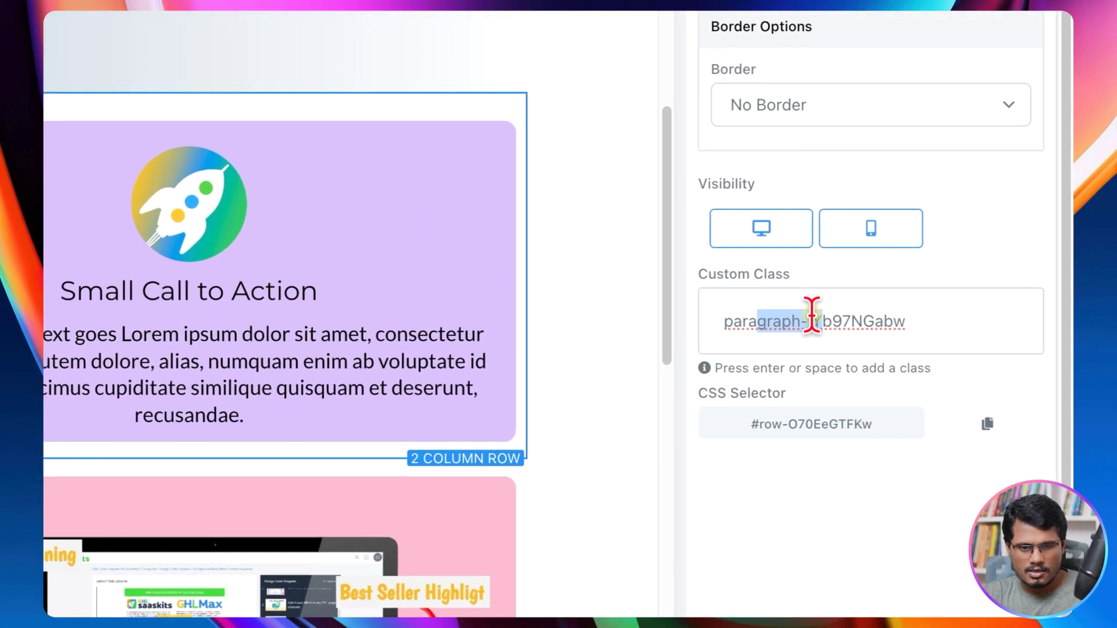
click(941, 396)
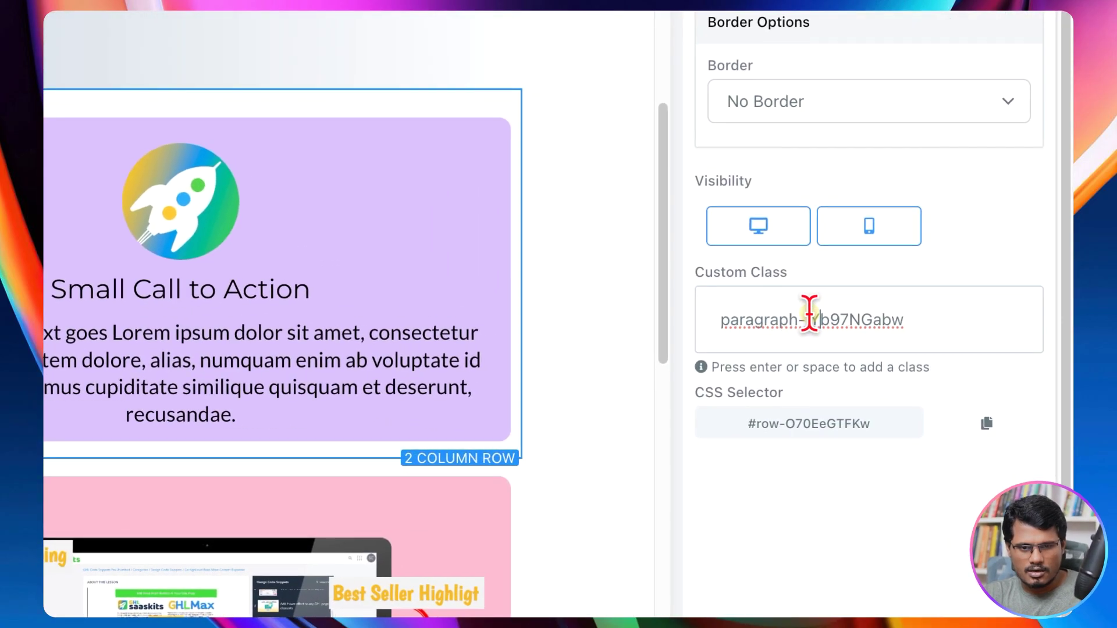
key(Left)
key(Left)
key(Left)
key(Left)
key(Left)
key(Left)
key(Left)
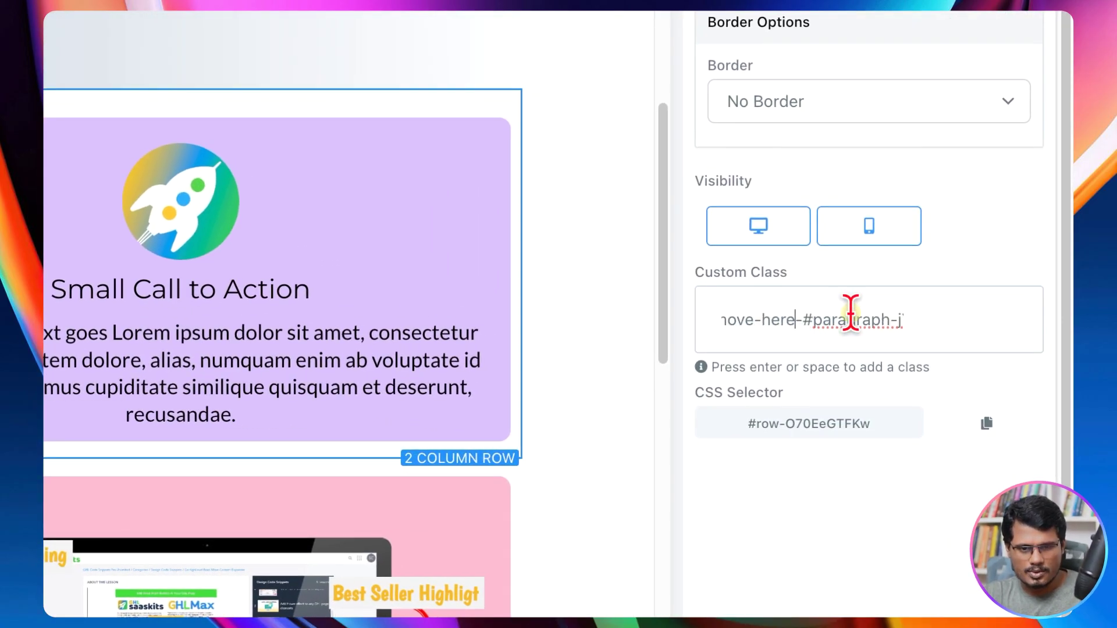
click(822, 317)
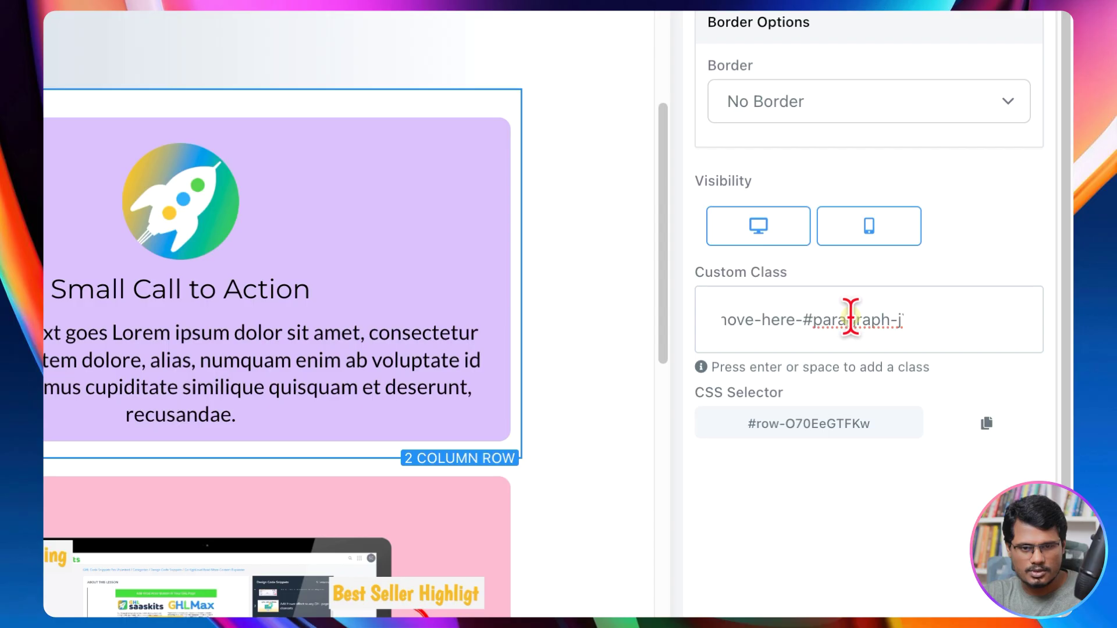
key(BackSpace)
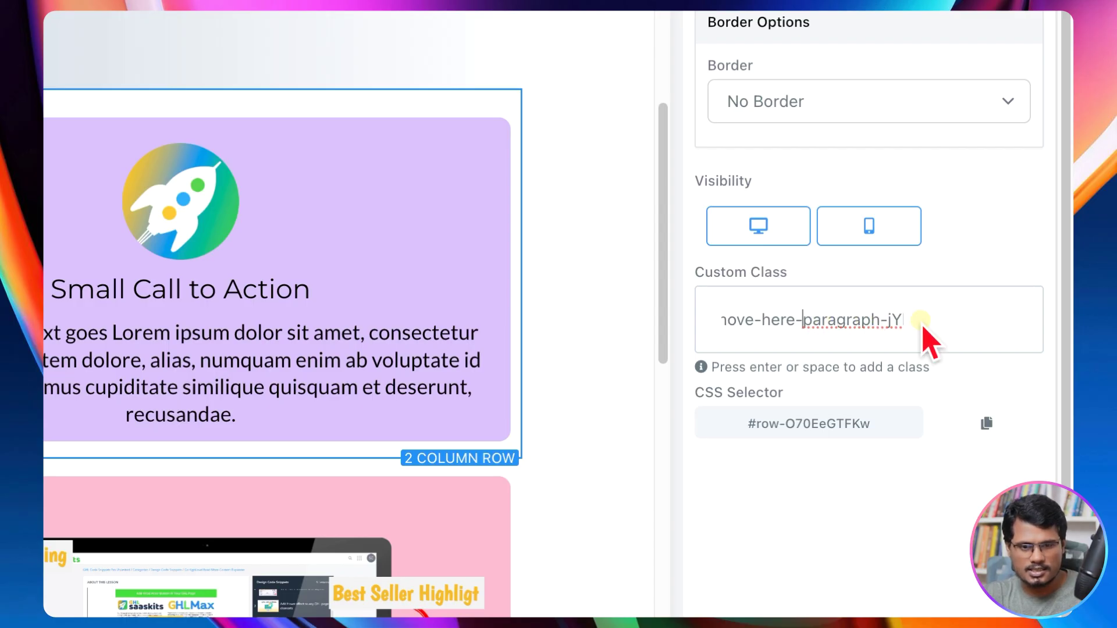
key(Return)
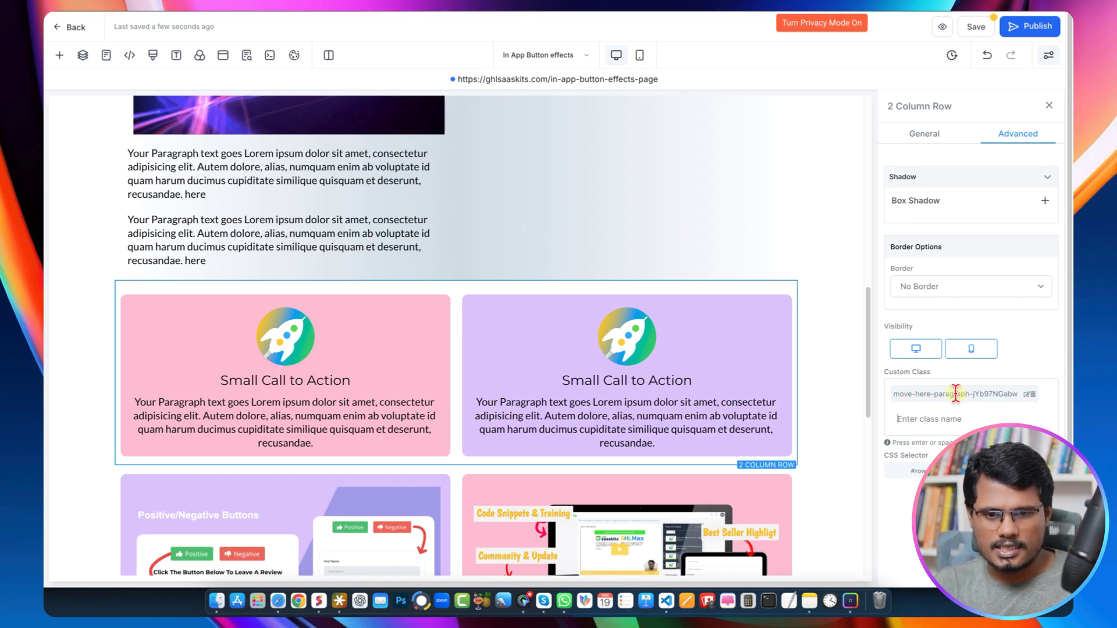
Step: Check the left-column paragraph, then select the 2 Column Row holding the two image cards
click(285, 185)
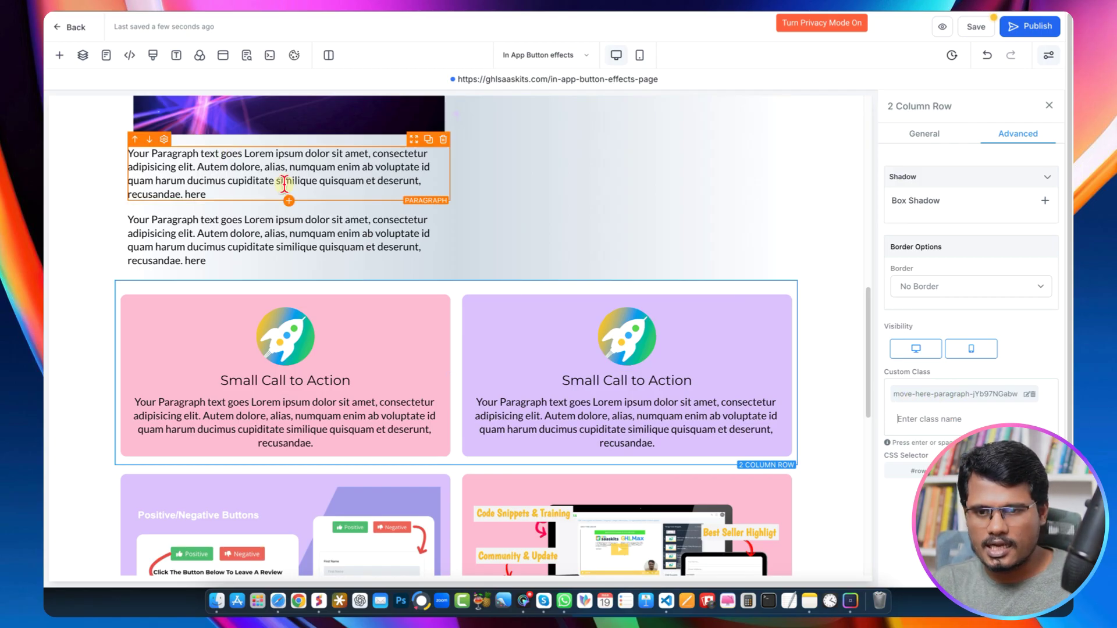
scroll(319, 358, up, 3)
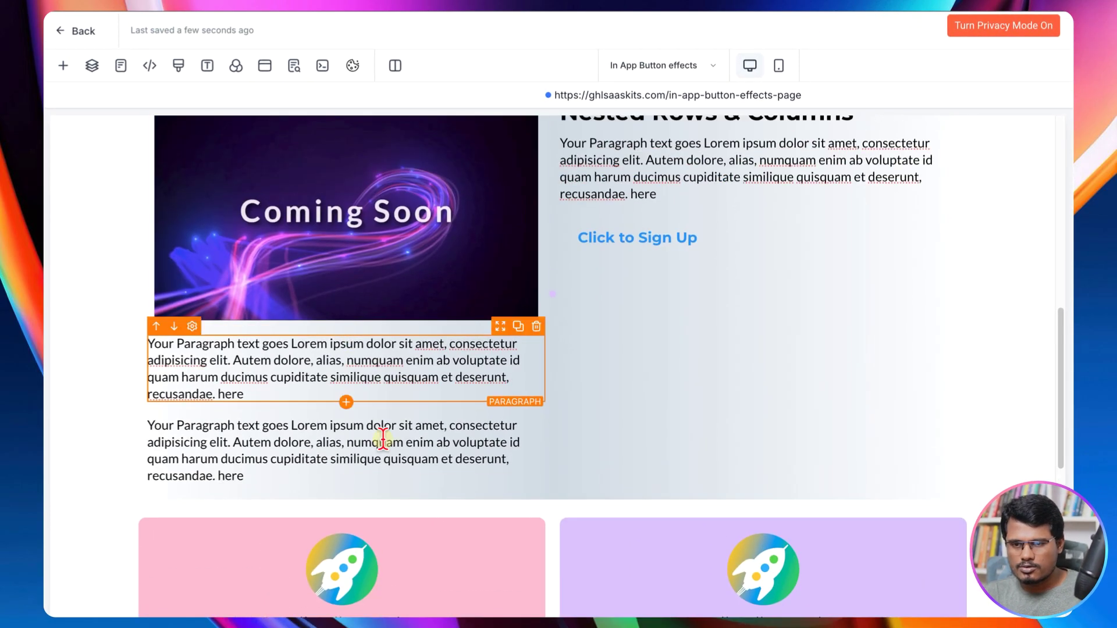
scroll(407, 448, down, 7)
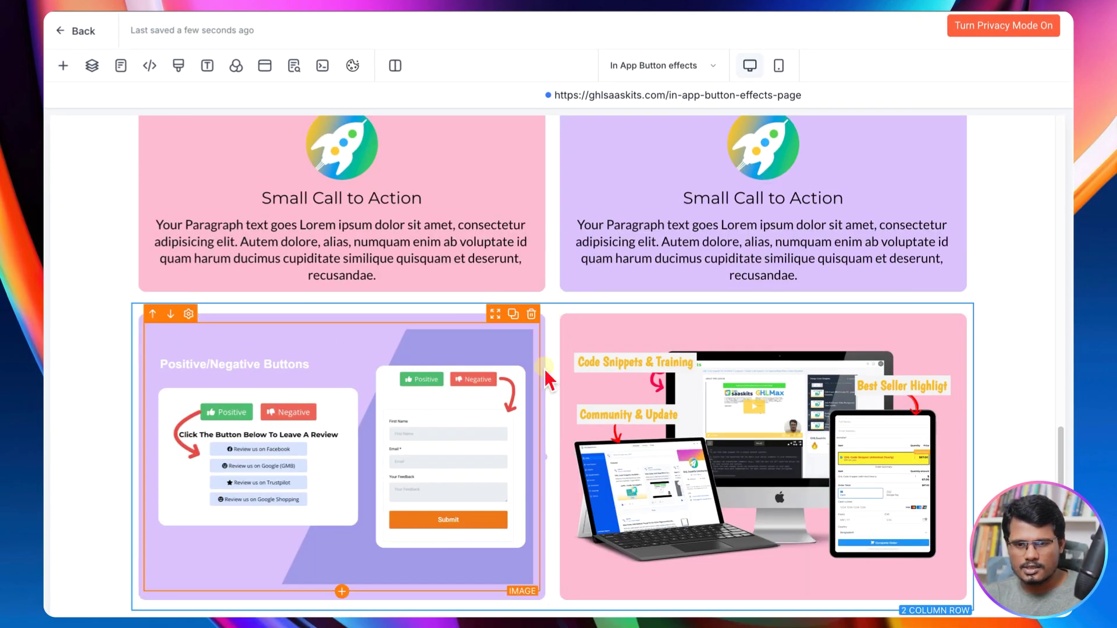
scroll(466, 401, up, 2)
scroll(464, 392, up, 6)
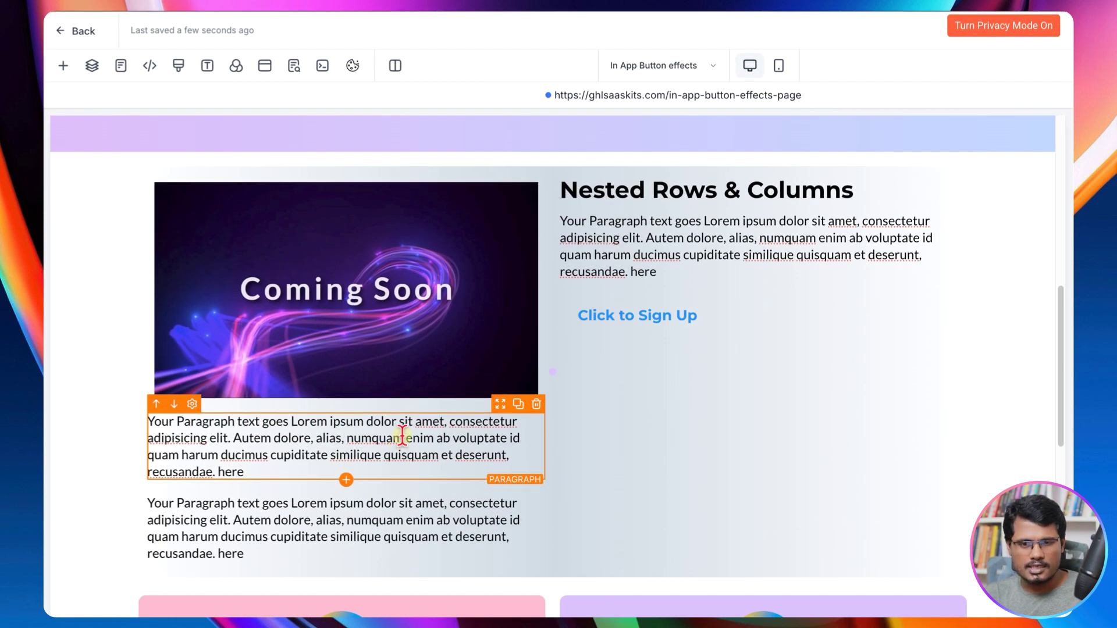
key(Escape)
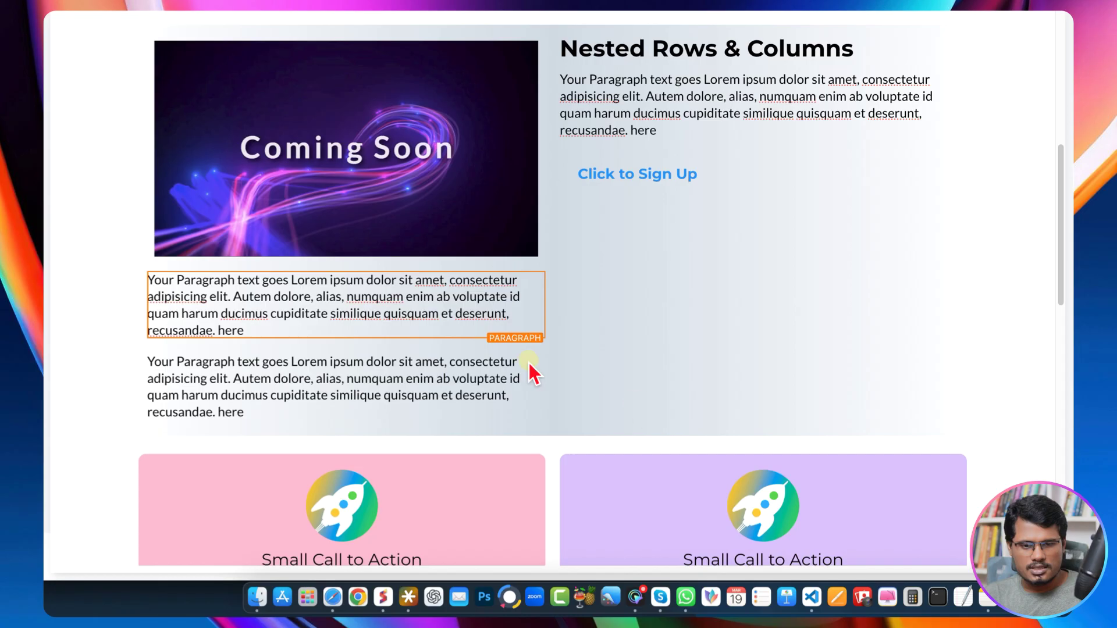
click(425, 301)
scroll(429, 300, down, 5)
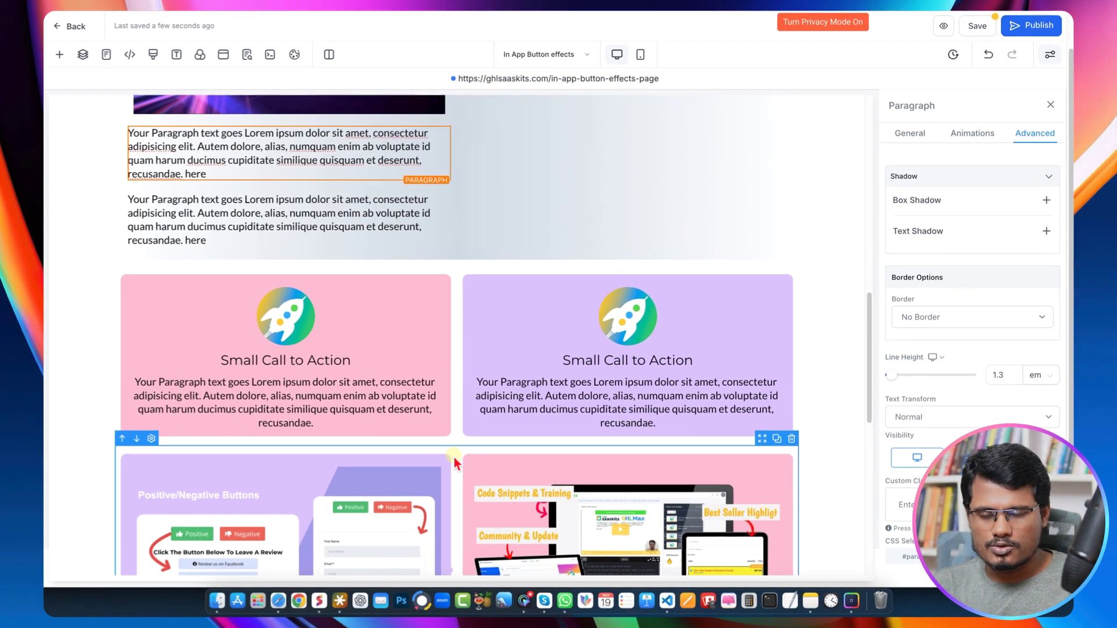
click(548, 418)
scroll(454, 463, down, 1)
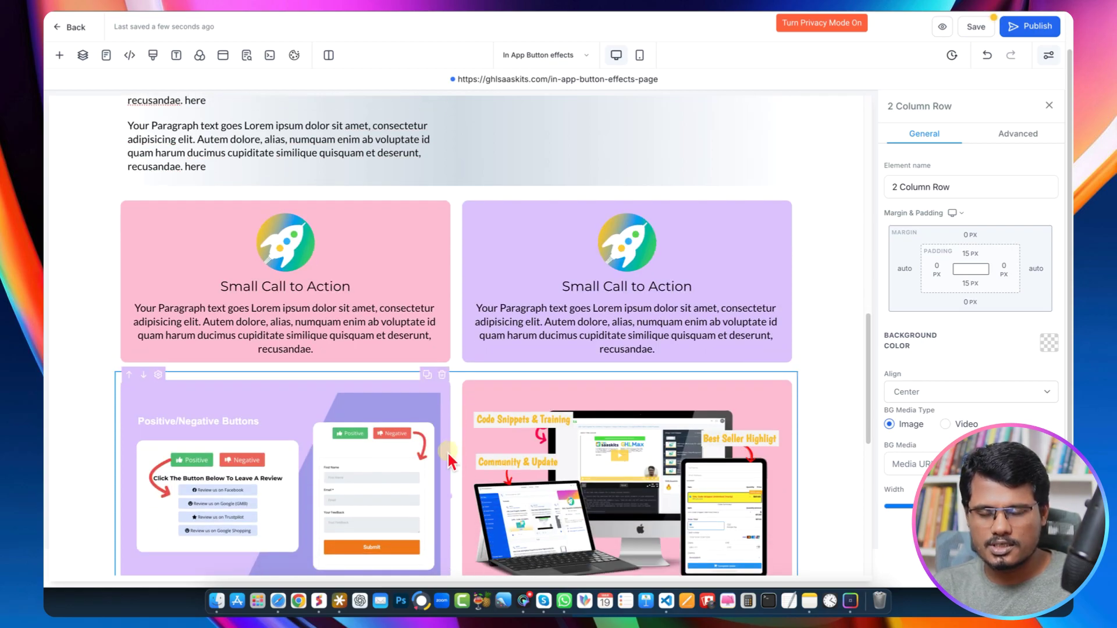
scroll(282, 244, up, 1)
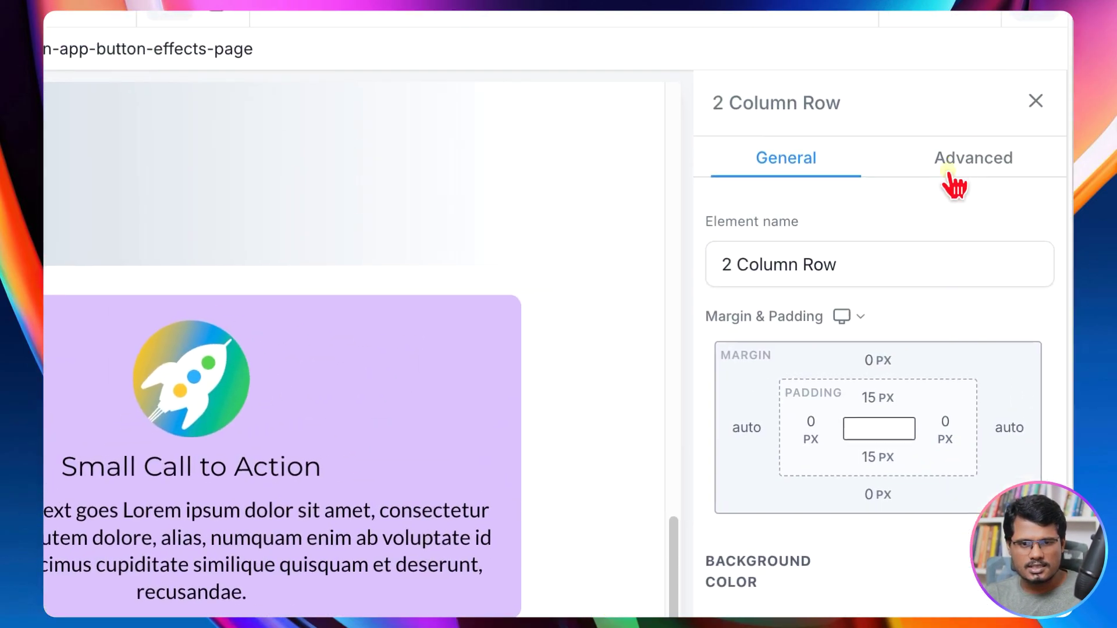
Step: Replace the image-card row's old custom class with move-here-paragraph-Q_EGQfrXQ5
click(954, 181)
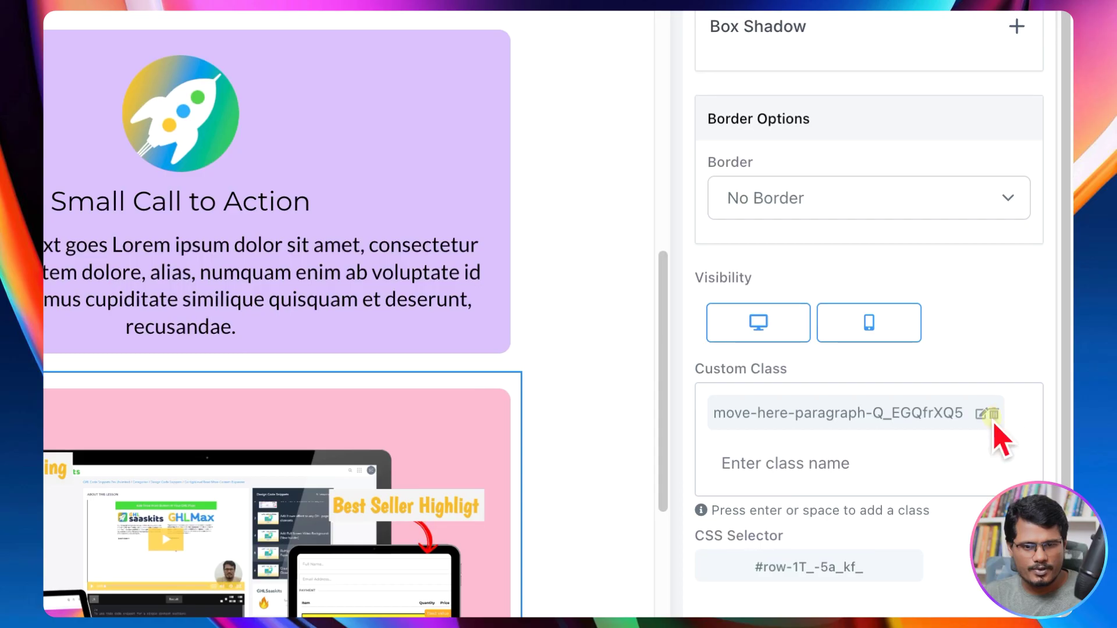
click(994, 439)
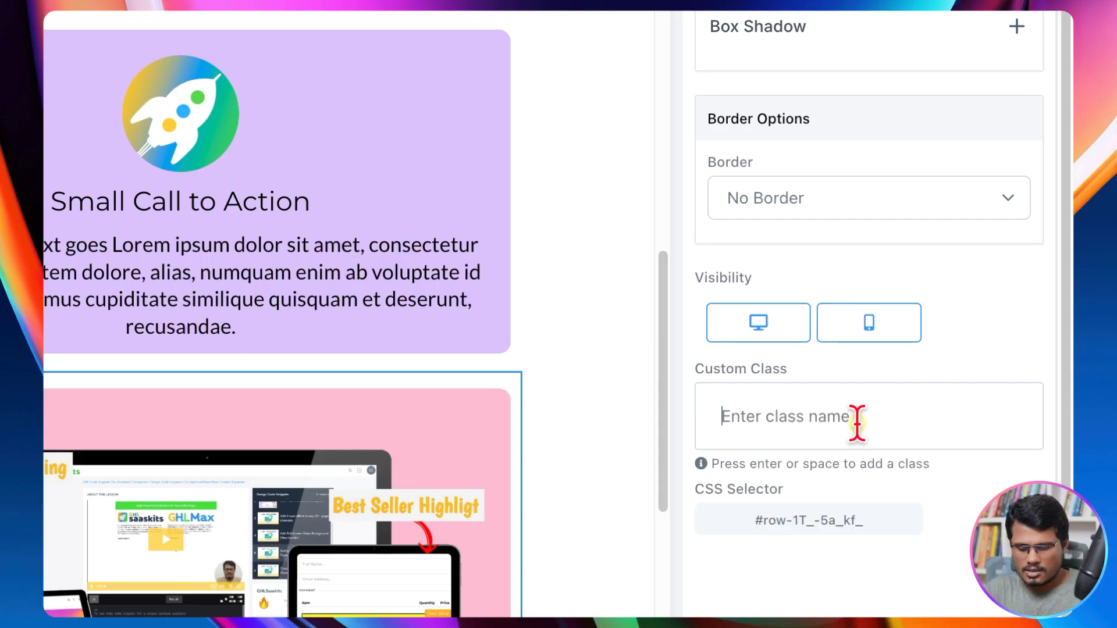
text(move-h)
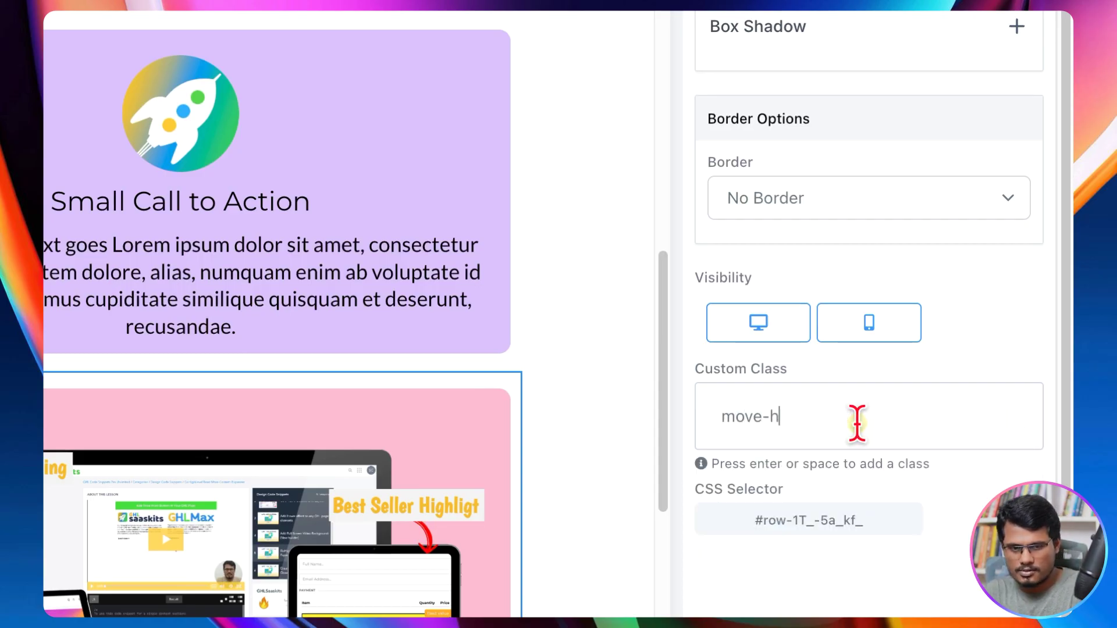
text(ere-)
text(paragraph-Q_EGQfrXQ5)
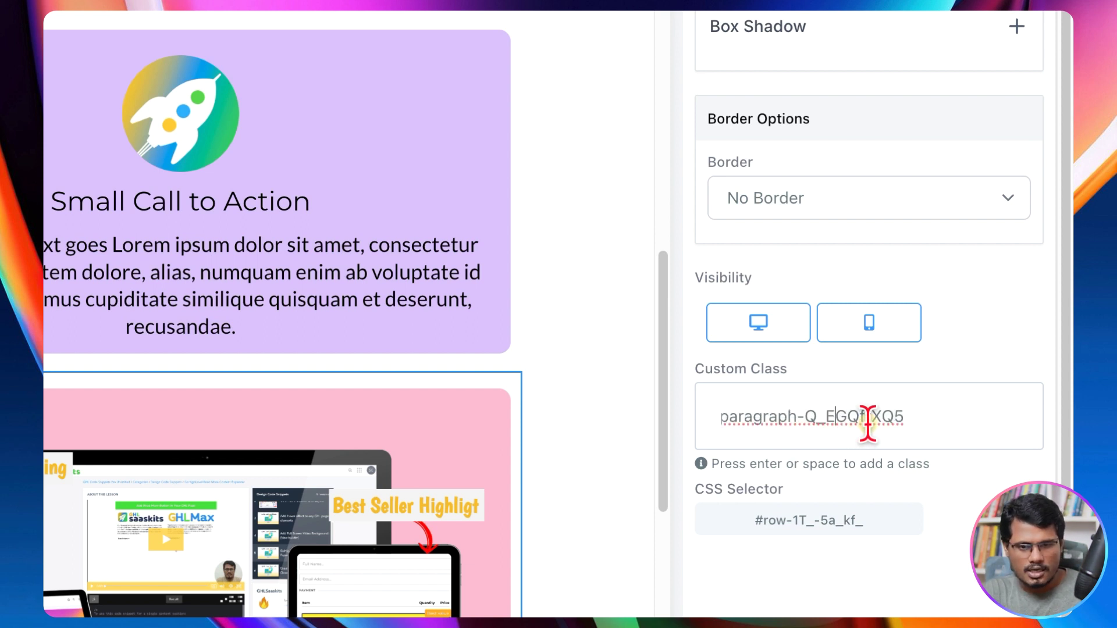
key(Left)
key(Left)
text(#)
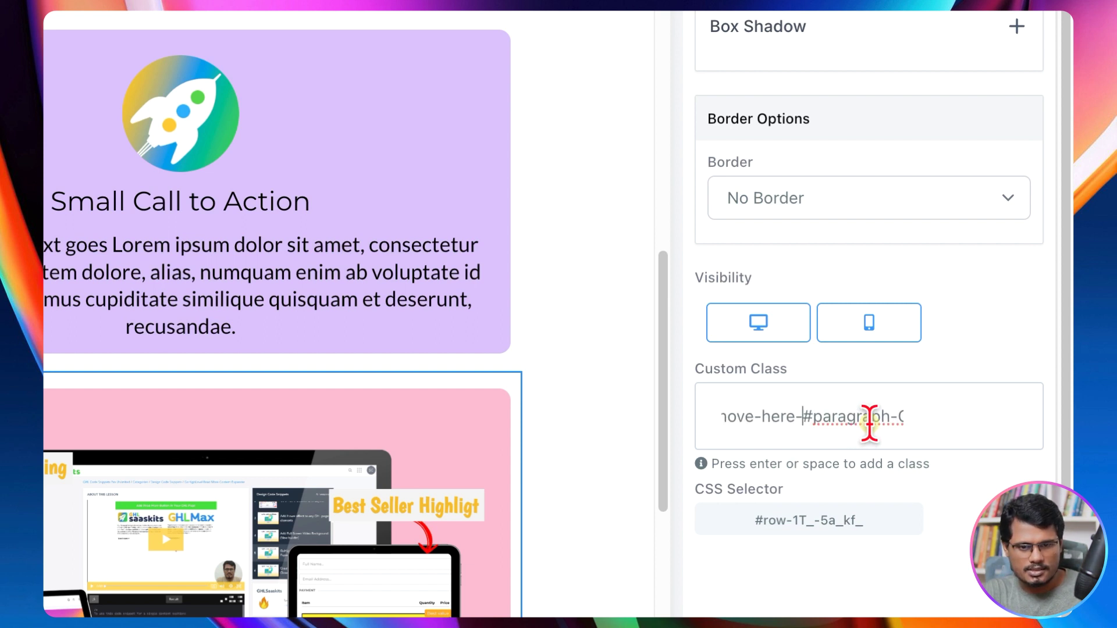
key(BackSpace)
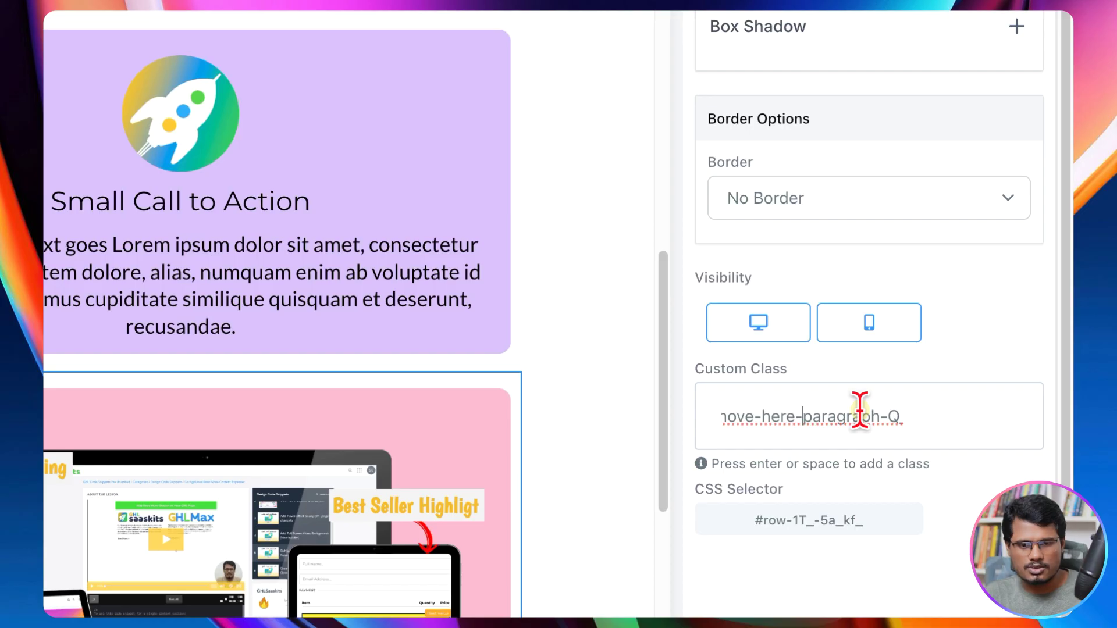
click(803, 417)
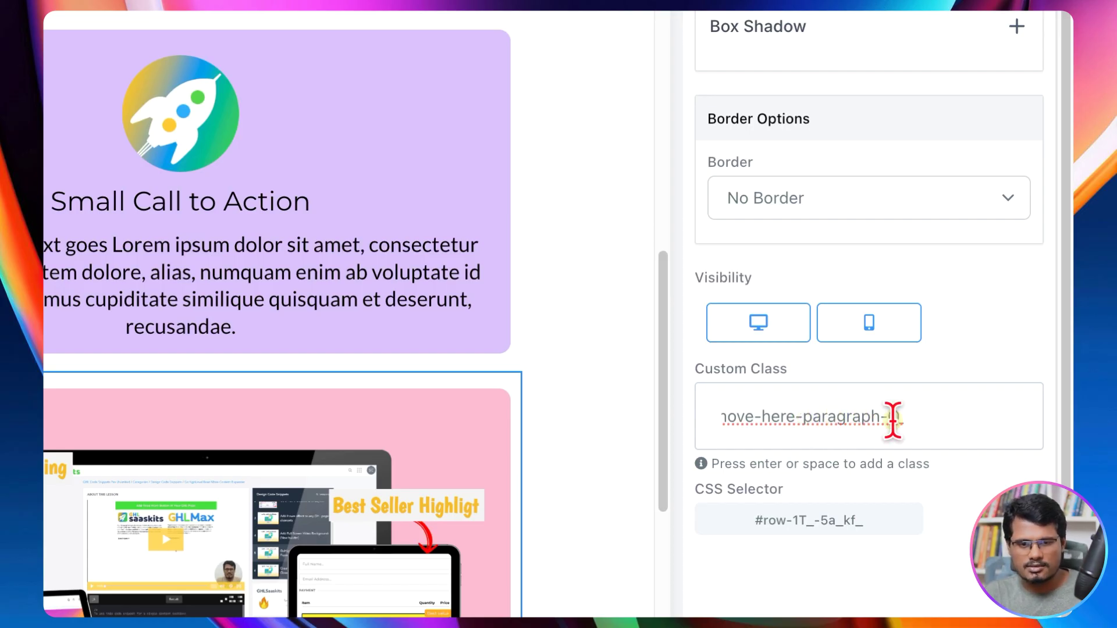
key(Return)
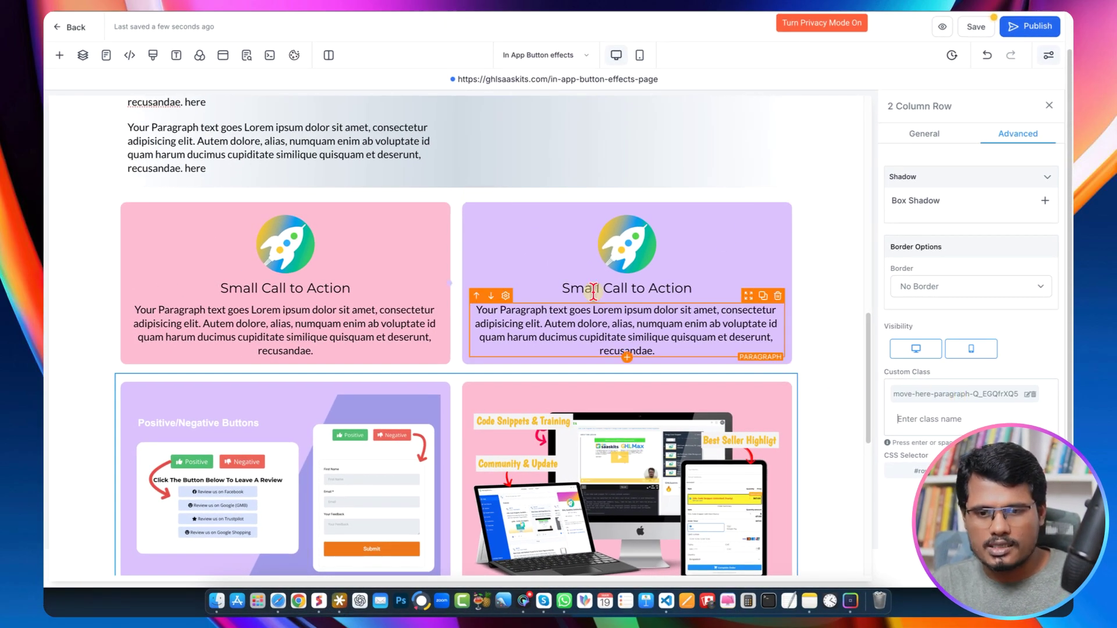
Step: Publish the page, dismiss the SEO Meta Data panel, and open the live page URL
scroll(663, 298, down, 4)
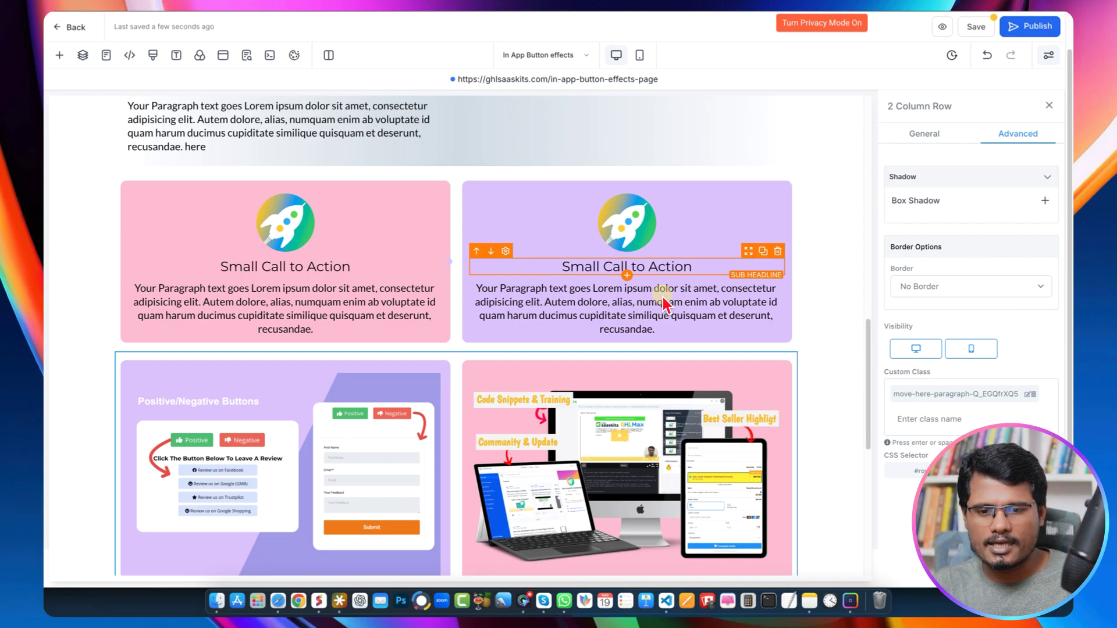
scroll(574, 306, down, 2)
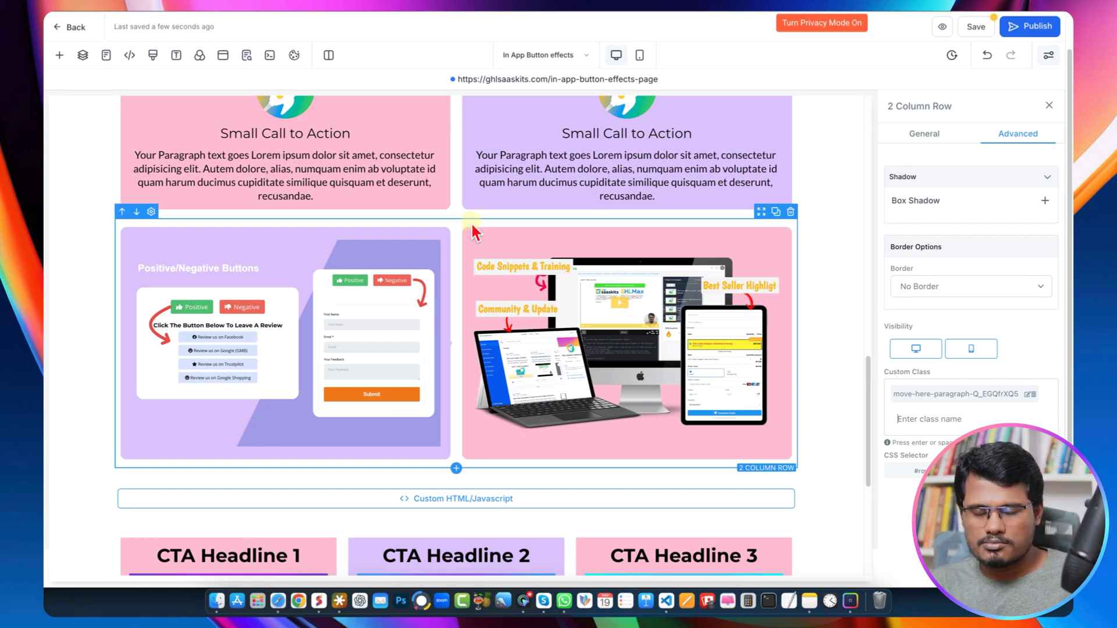
scroll(562, 209, up, 3)
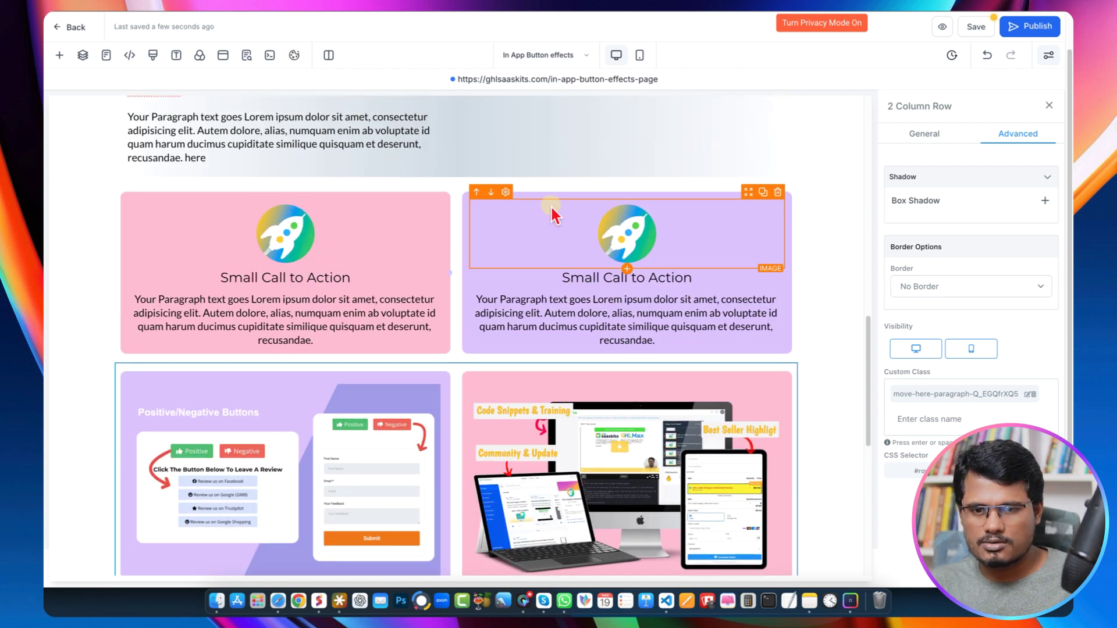
scroll(550, 210, up, 3)
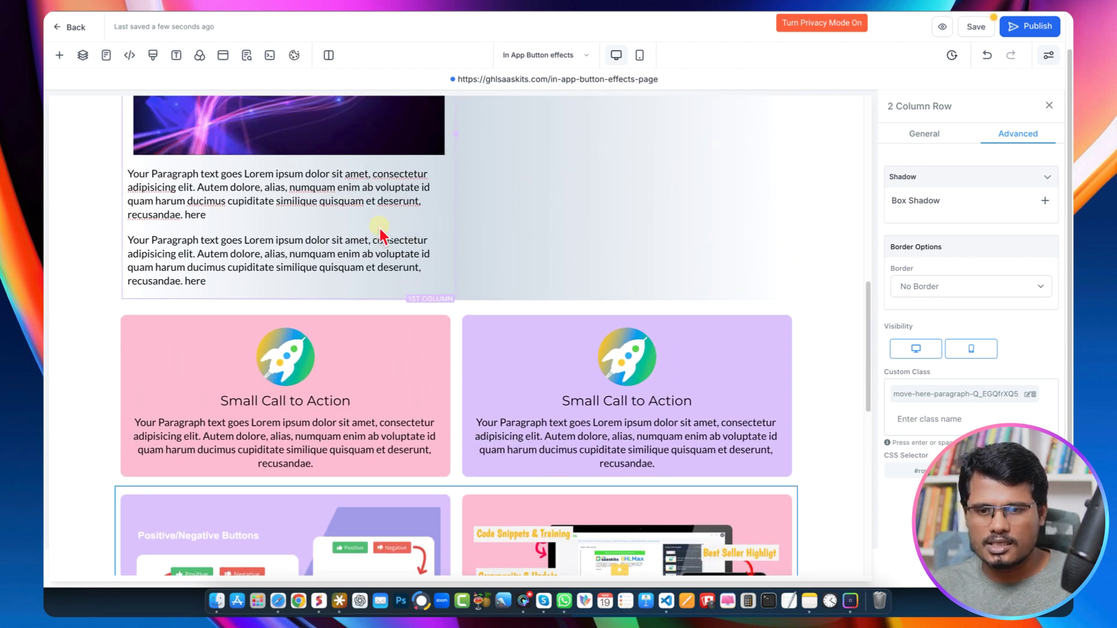
scroll(518, 195, up, 2)
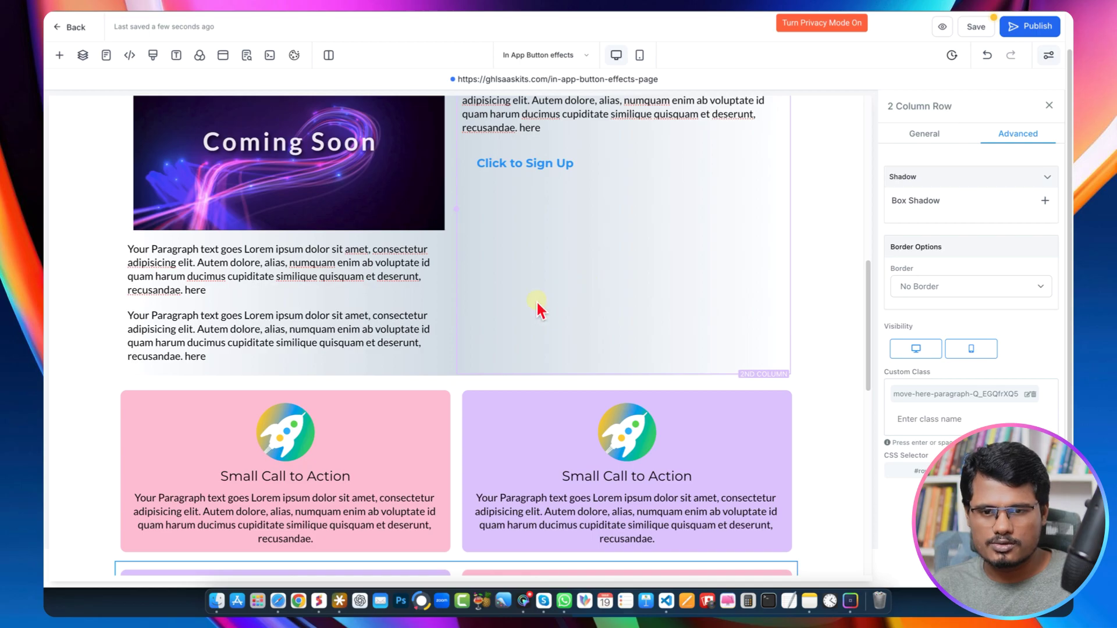
scroll(463, 381, down, 1)
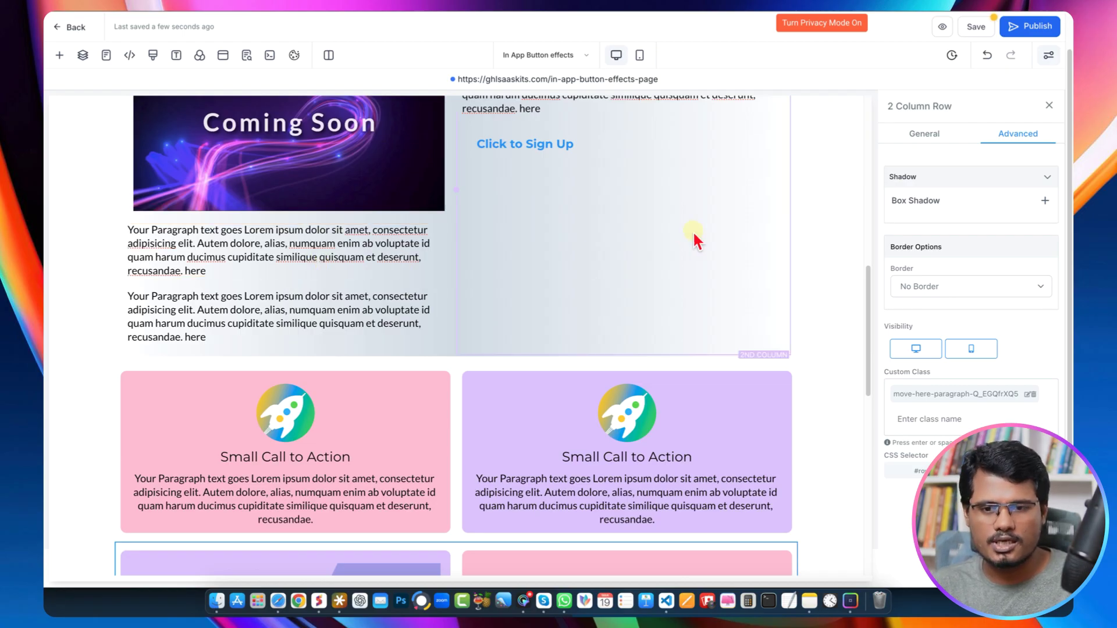
click(1033, 29)
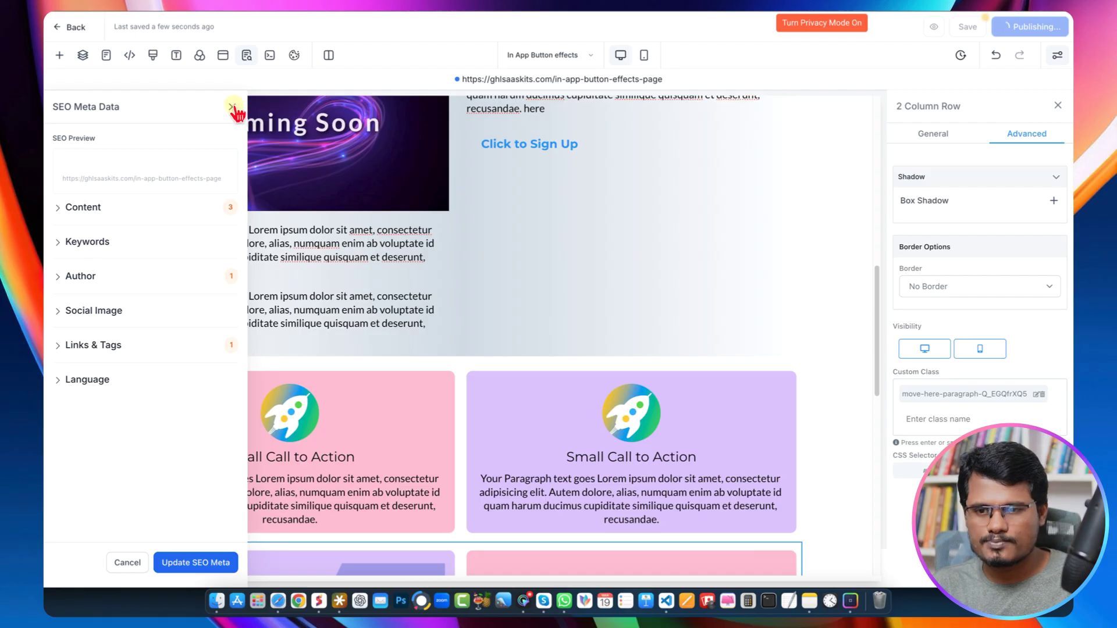
click(232, 107)
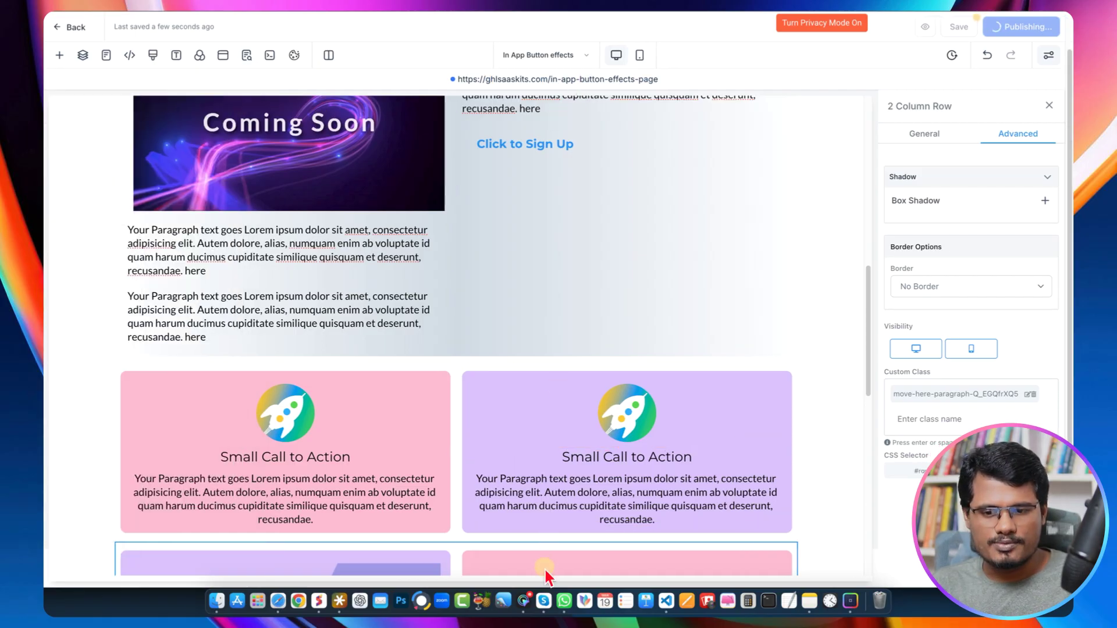
click(584, 80)
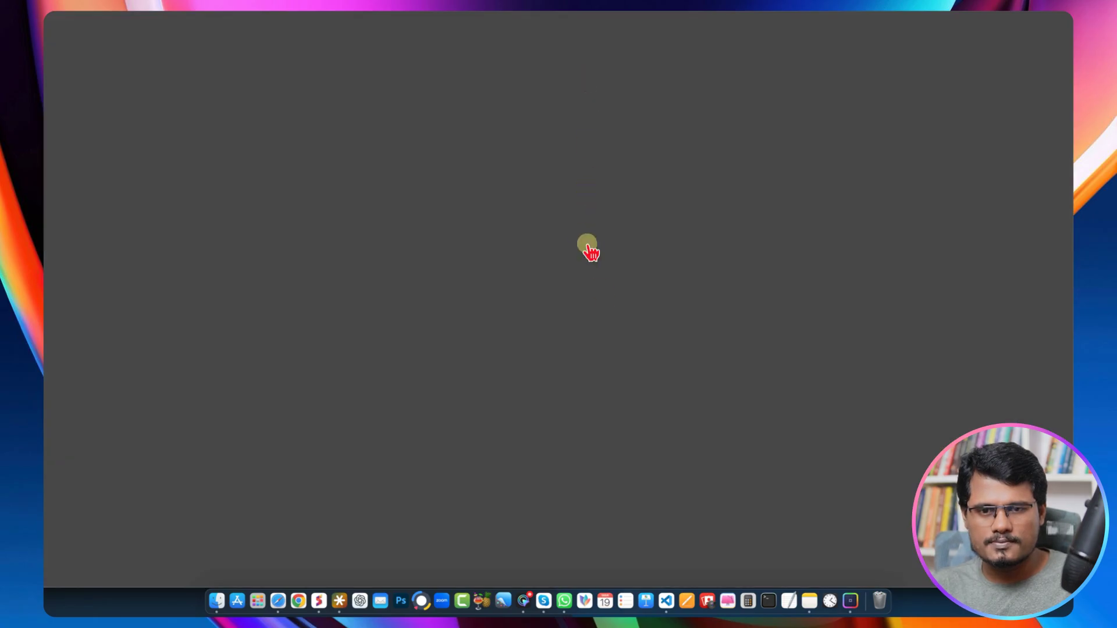
Step: Confirm on the live page that image cards sit left and call-to-action cards sit right
scroll(596, 312, down, 5)
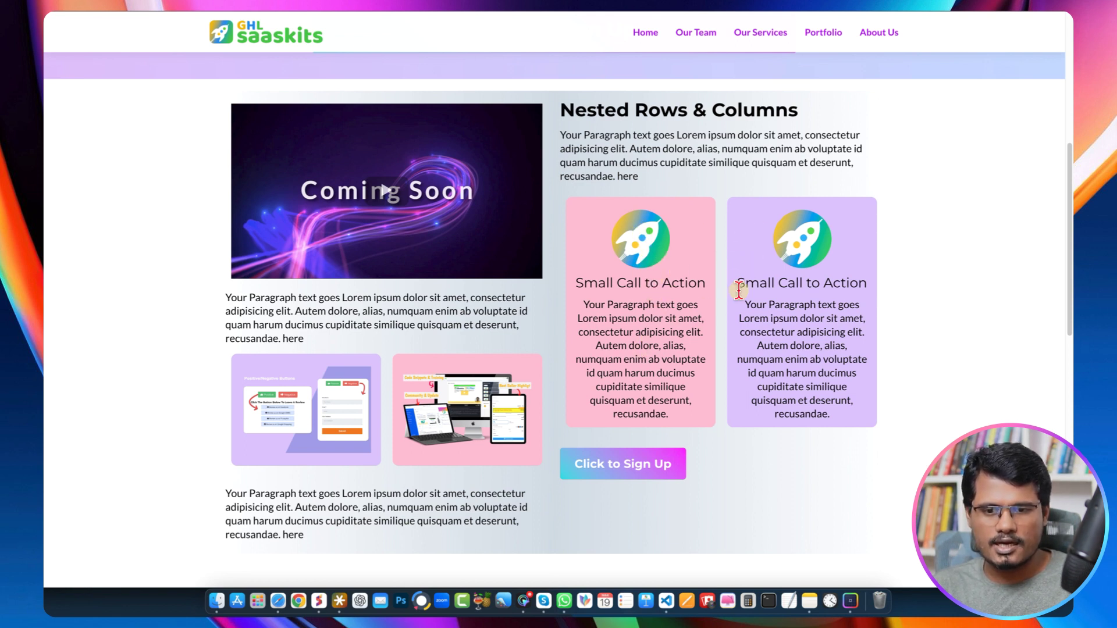
drag(633, 135, 670, 181)
click(690, 161)
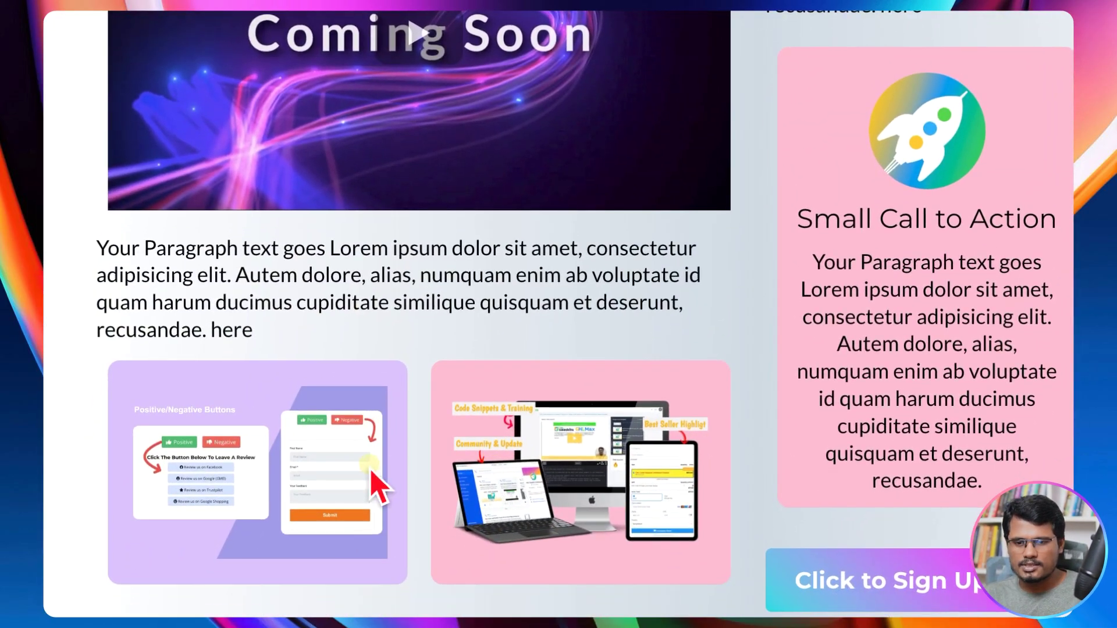
drag(373, 274, 392, 335)
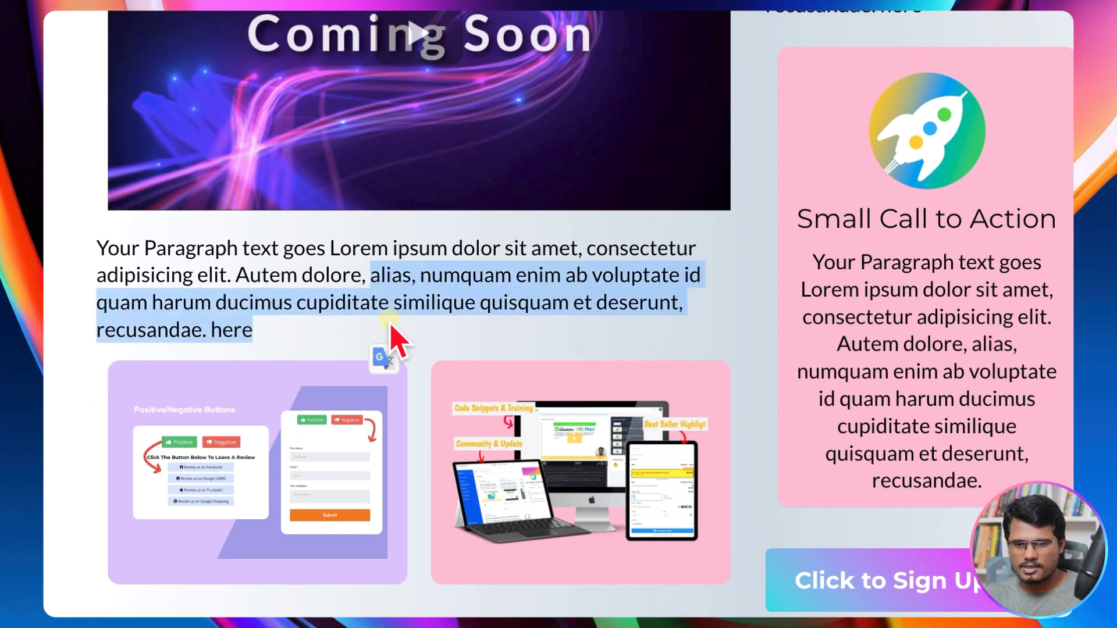
click(509, 372)
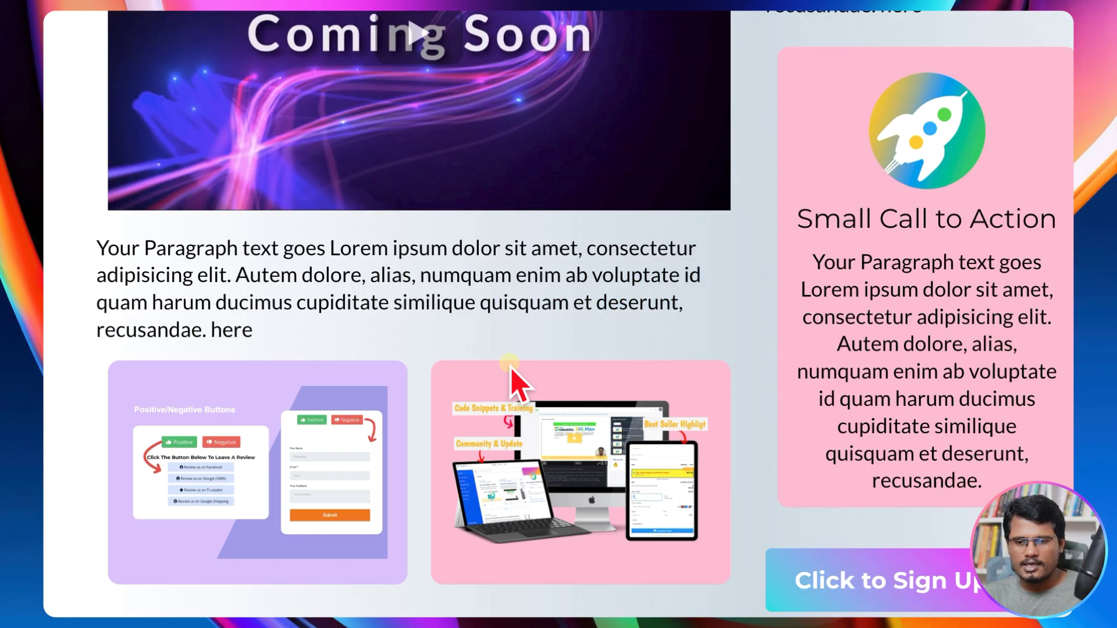